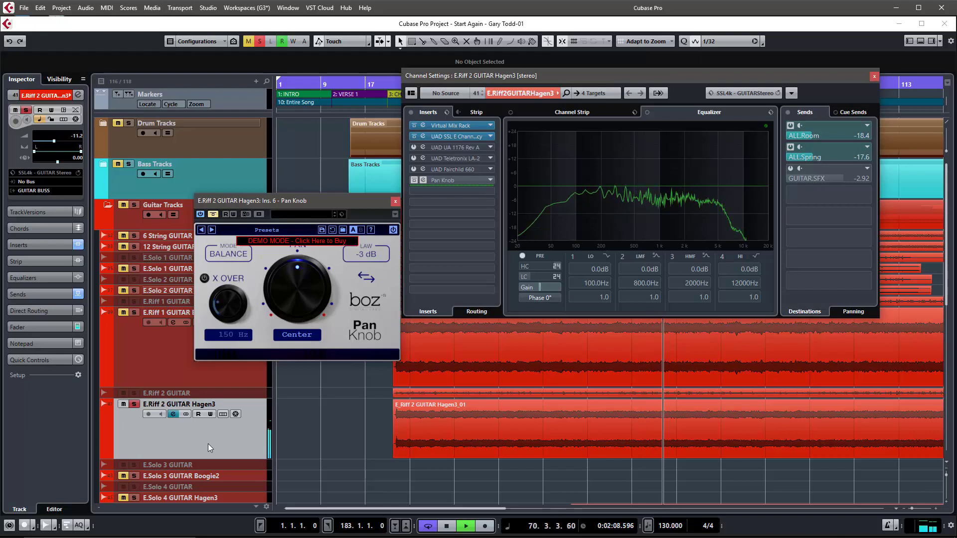
- Raise the E.Riff 2 GUITAR Hagen3 track's volume fader to -4.37 and stop playback
left_click(42, 326)
left_click_drag(29, 339, 28, 322)
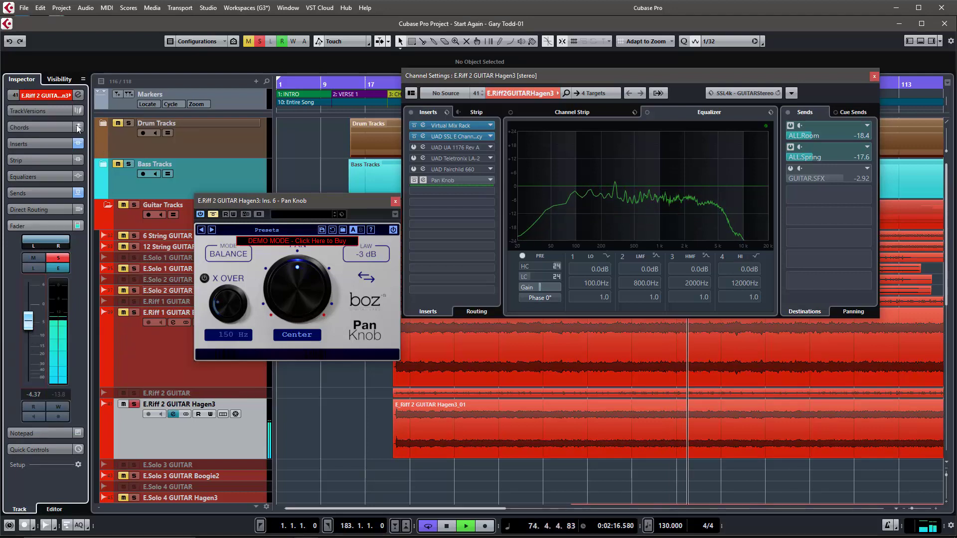
left_click(43, 98)
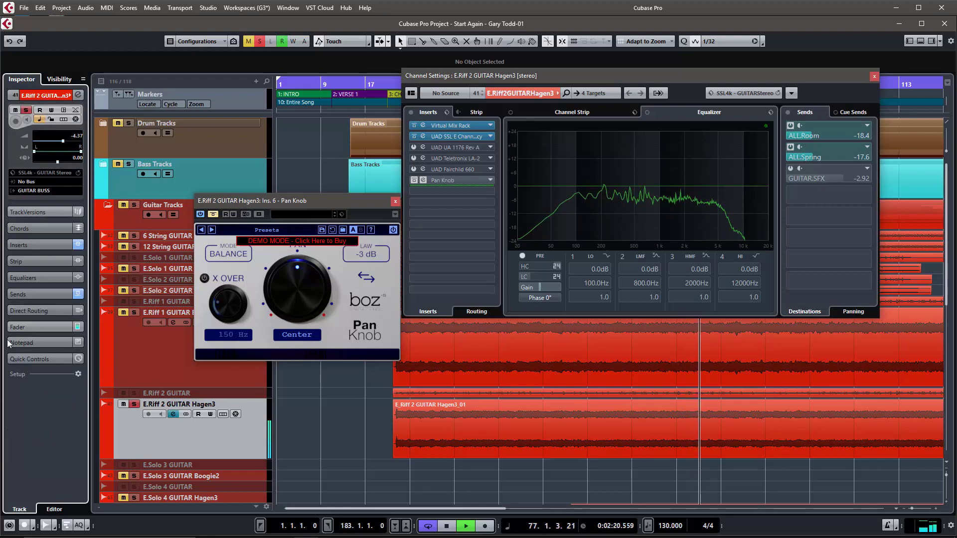
left_click(24, 328)
key("space")
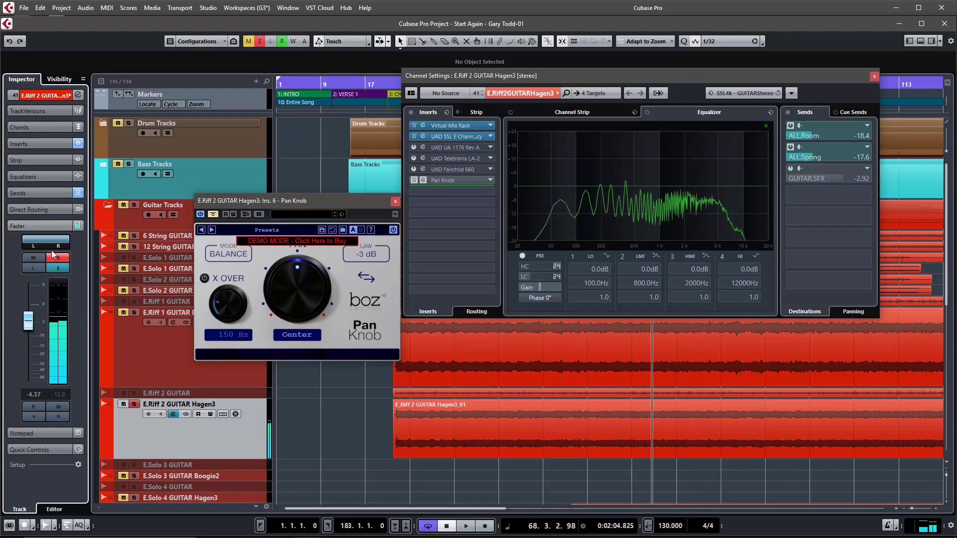
- Audition the guitar track with its combined channel panner moved fully left, and return the panner to full stereo
left_click_drag(72, 241, 14, 240)
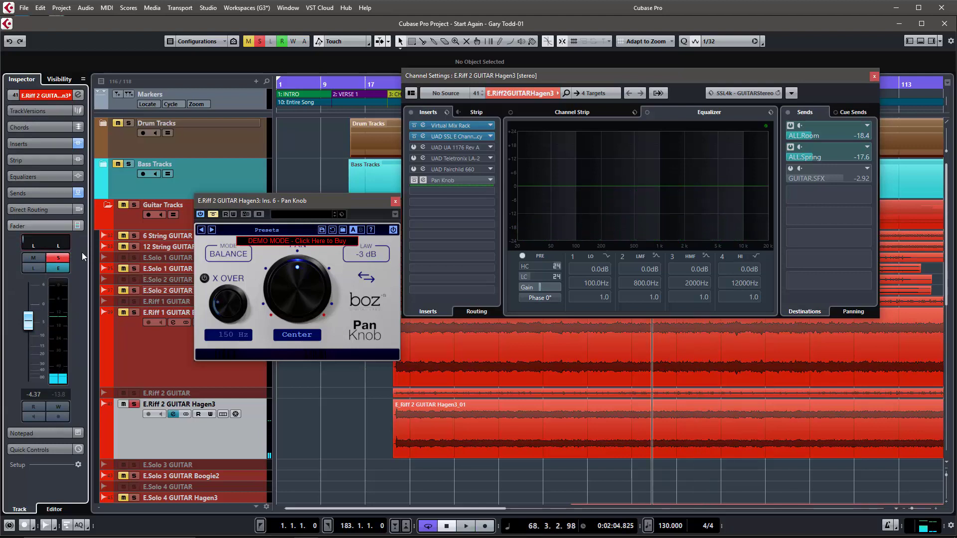
key("space")
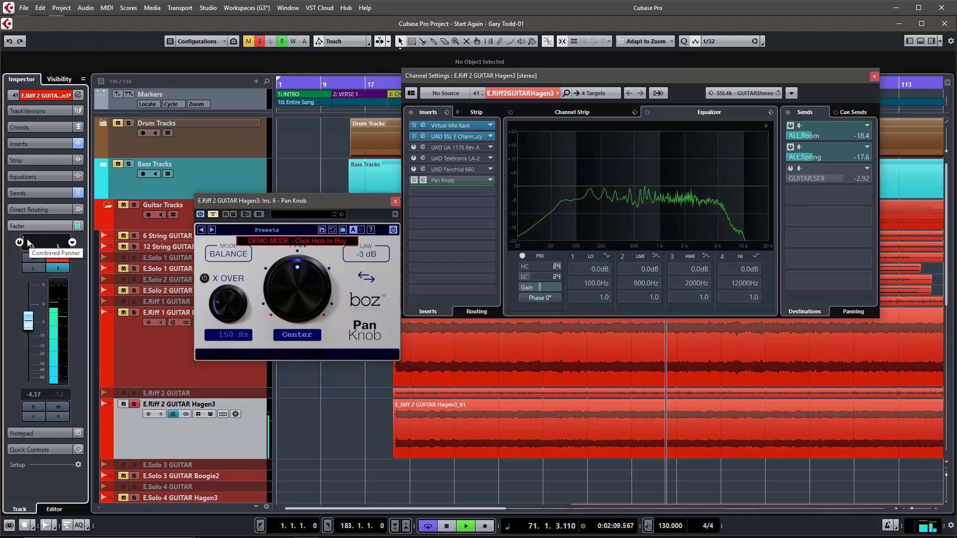
key("space")
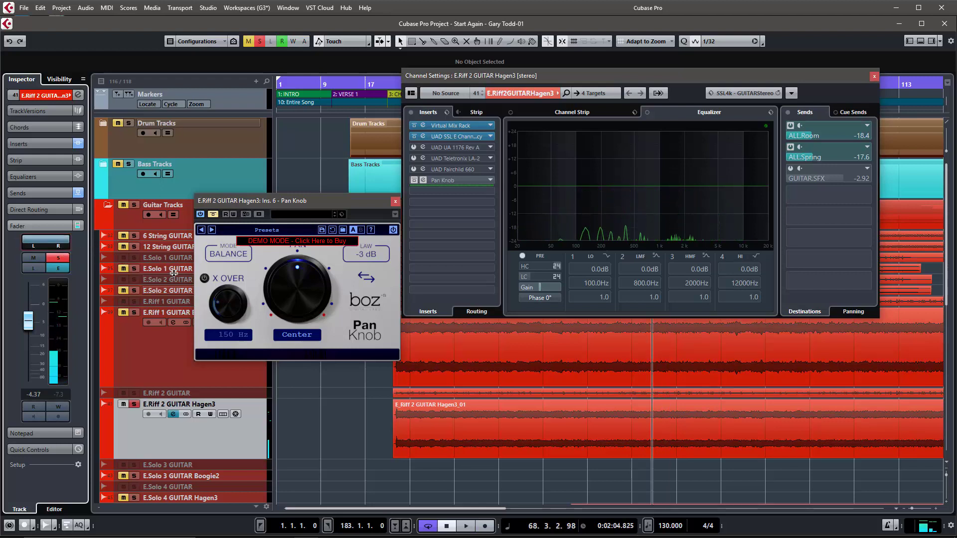
key("space")
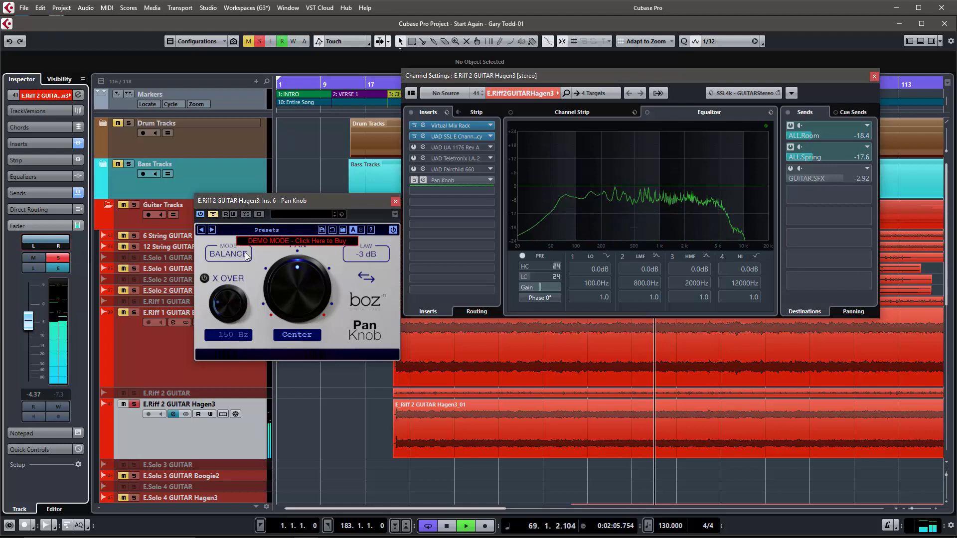
- Take the Pan Knob insert out of bypass and audition the guitar track through it at center
key("space")
left_click(213, 214)
key("space")
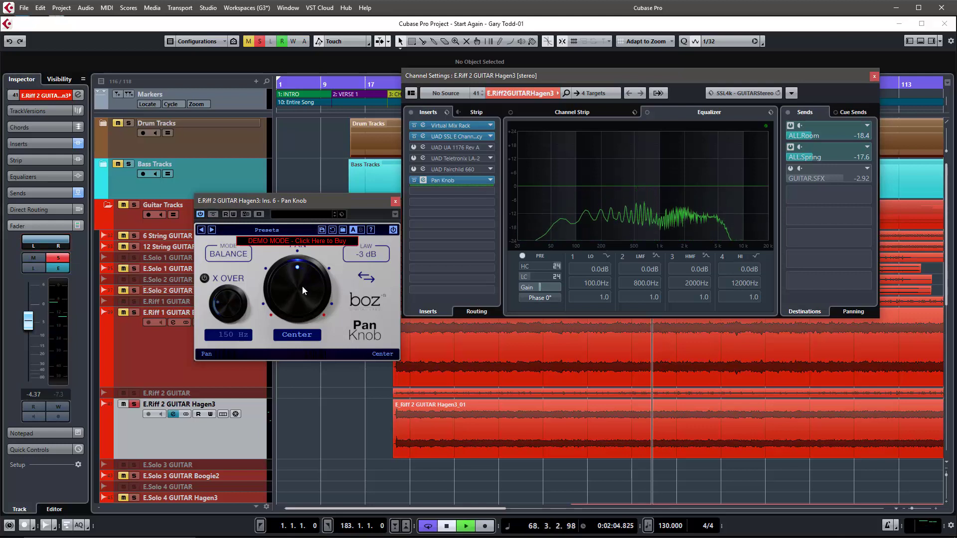
key("space")
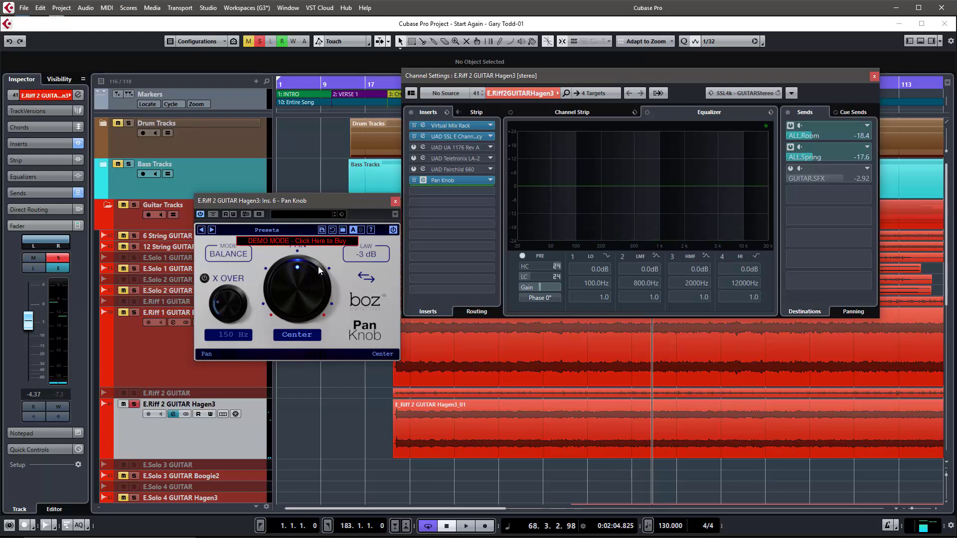
- Pan the playing guitar track to L 120 % with Pan Knob and compare it with about L 100 %
key("space")
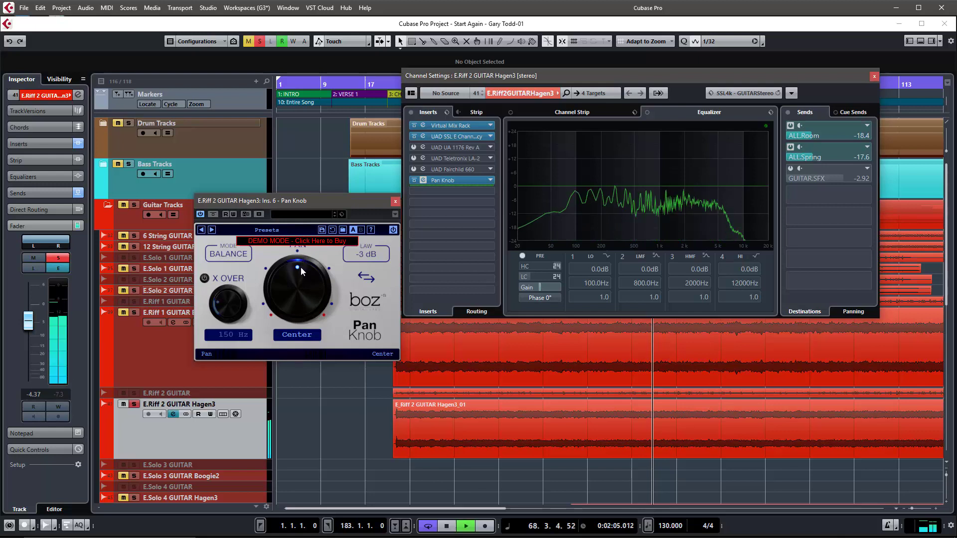
left_click_drag(301, 267, 277, 405)
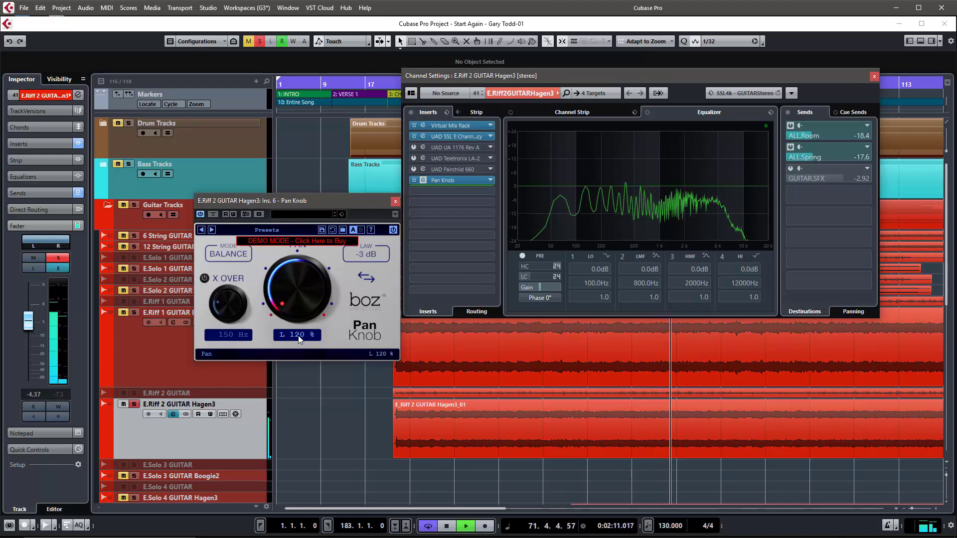
key("space")
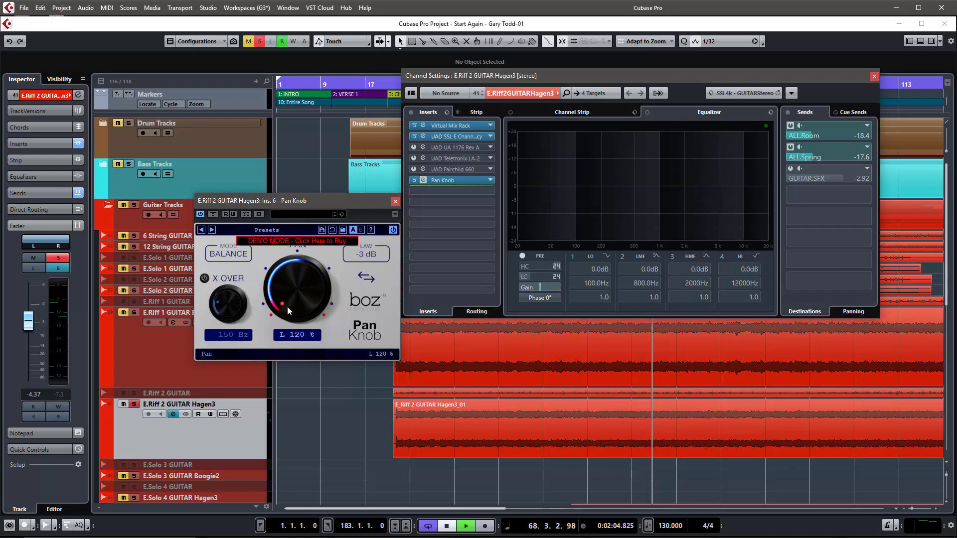
key("space")
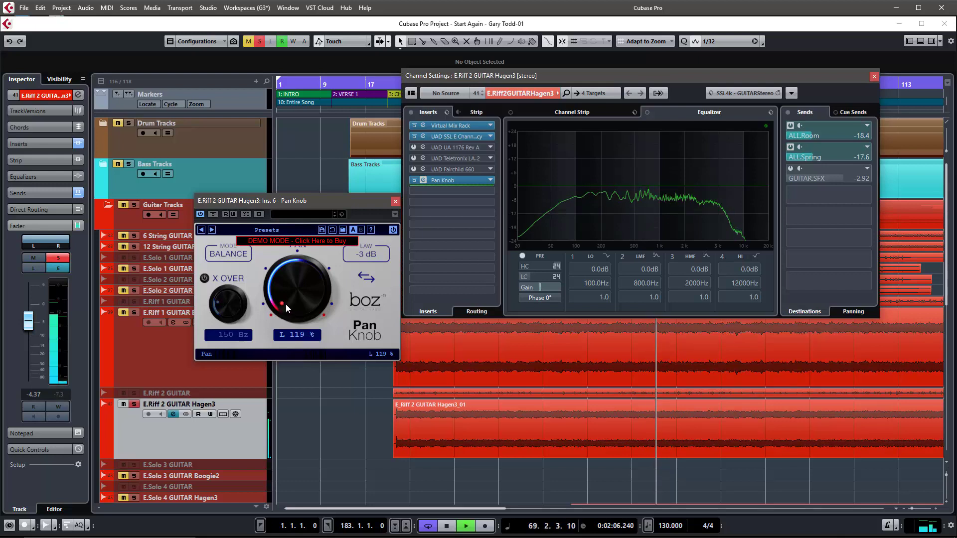
left_click_drag(286, 304, 278, 286)
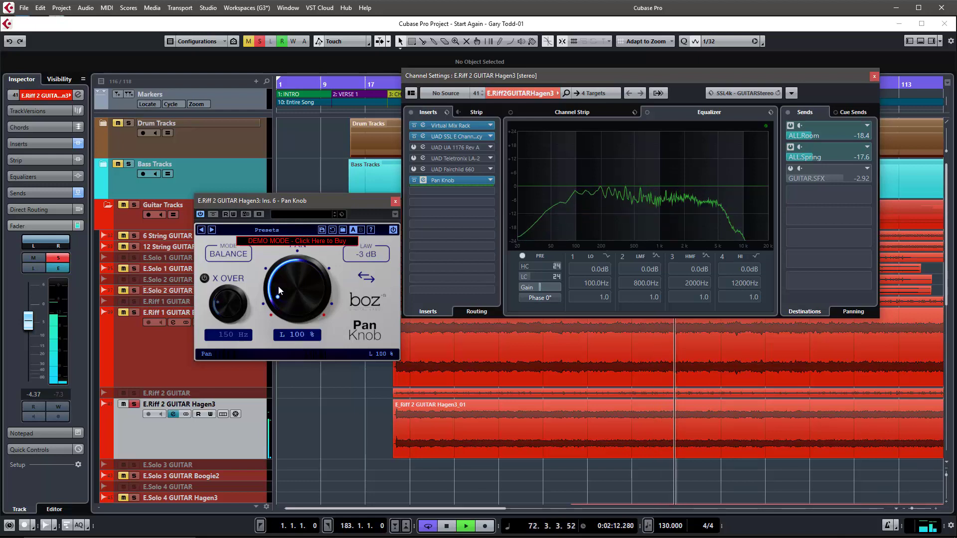
left_click_drag(278, 286, 290, 307)
key("space")
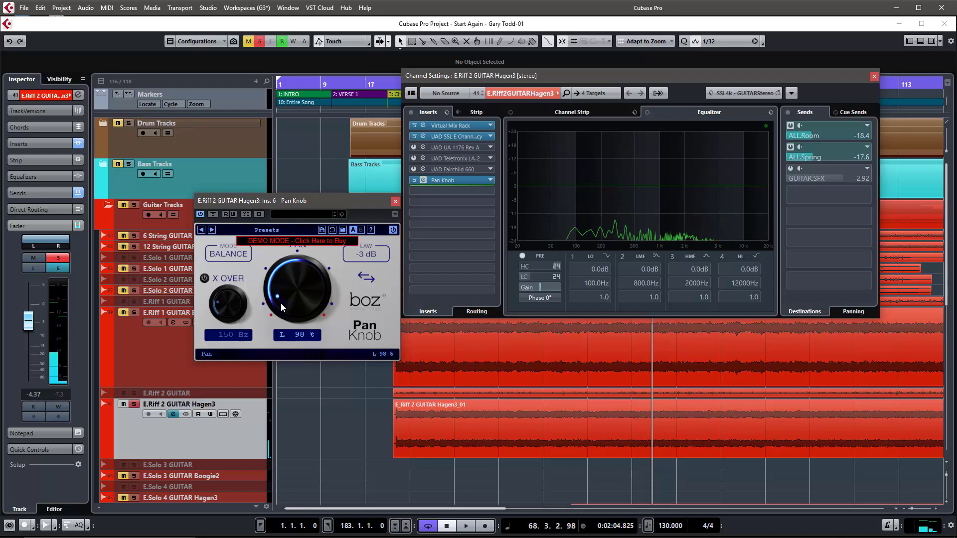
- Lower the Pan Knob pan to L 81 % and reset it to center by entering 0
left_click_drag(279, 299, 279, 282)
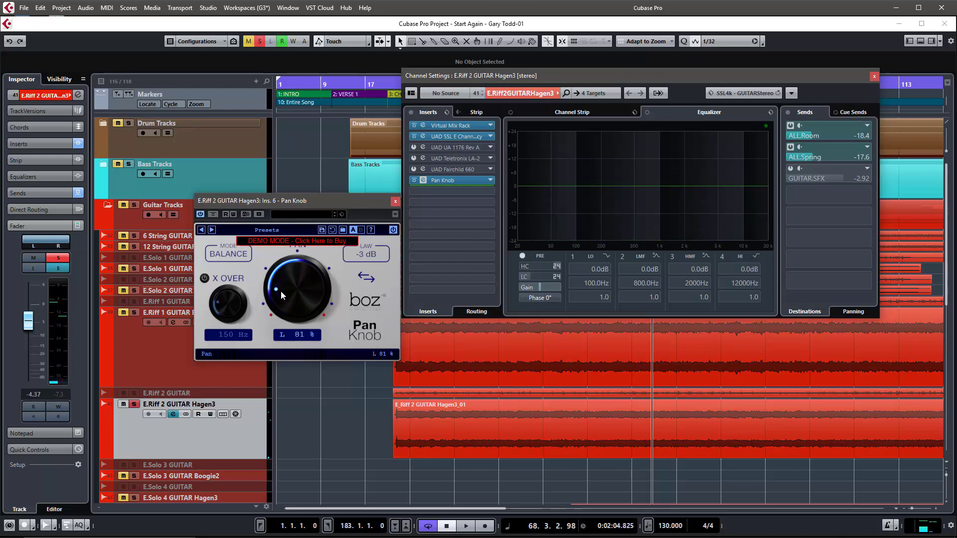
double_click(280, 292)
type("0")
key("Return")
- Enable the Pan Knob crossover at 150 Hz and pan the playing guitar track to L 98 %, keeping the Hagen3 track selected
left_click(204, 279)
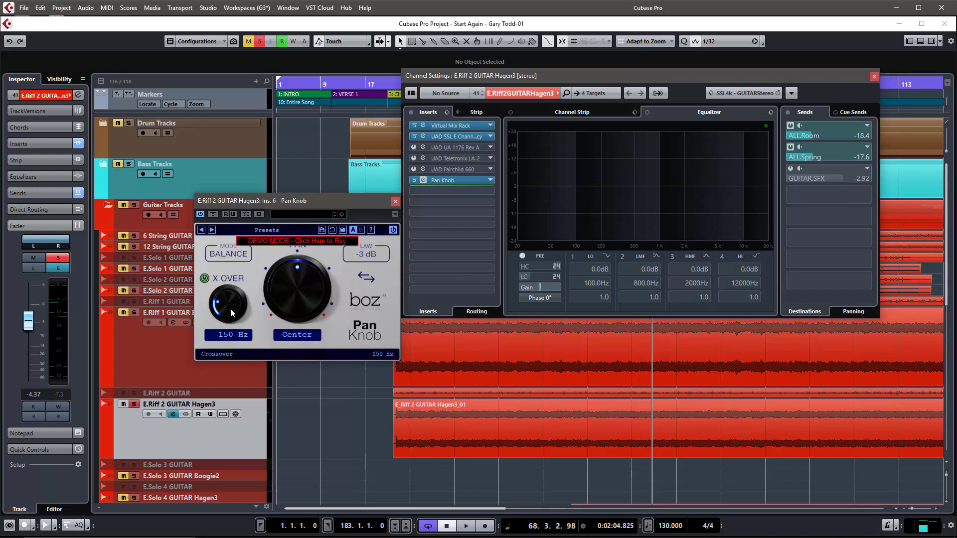
key("space")
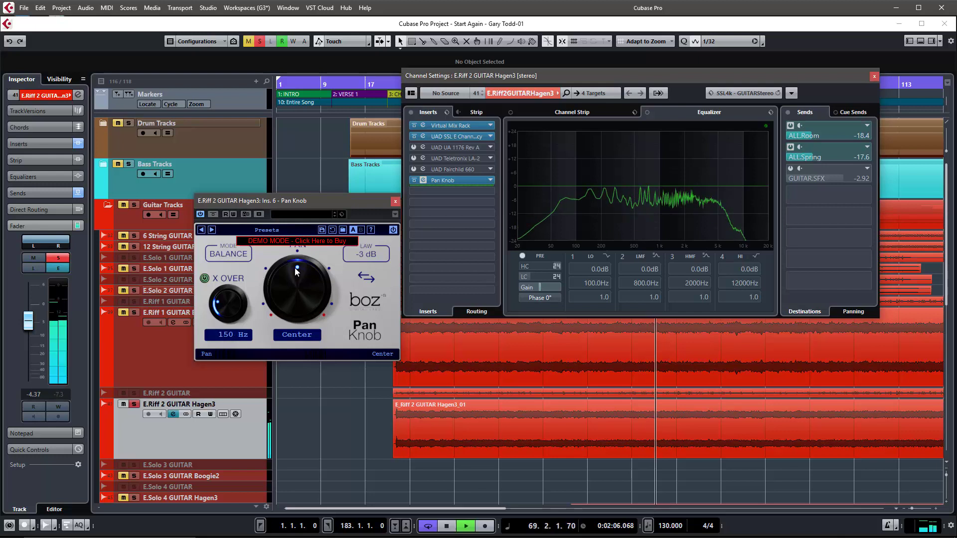
left_click_drag(291, 268, 250, 396)
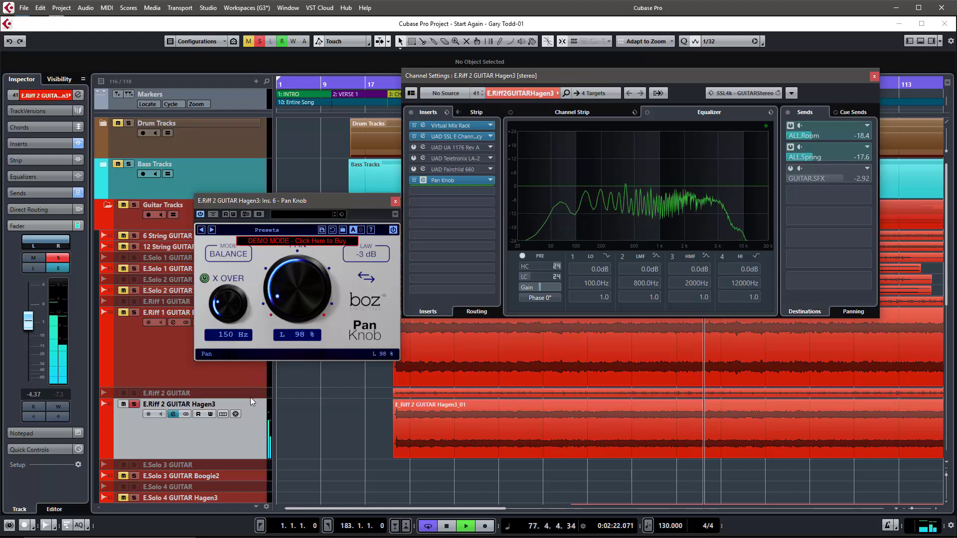
left_click(250, 396)
key("space")
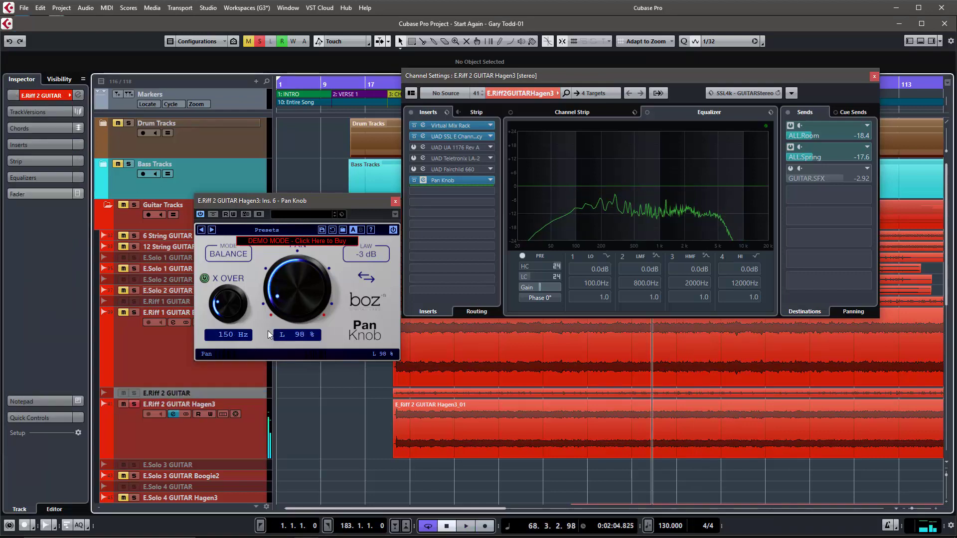
left_click(226, 433)
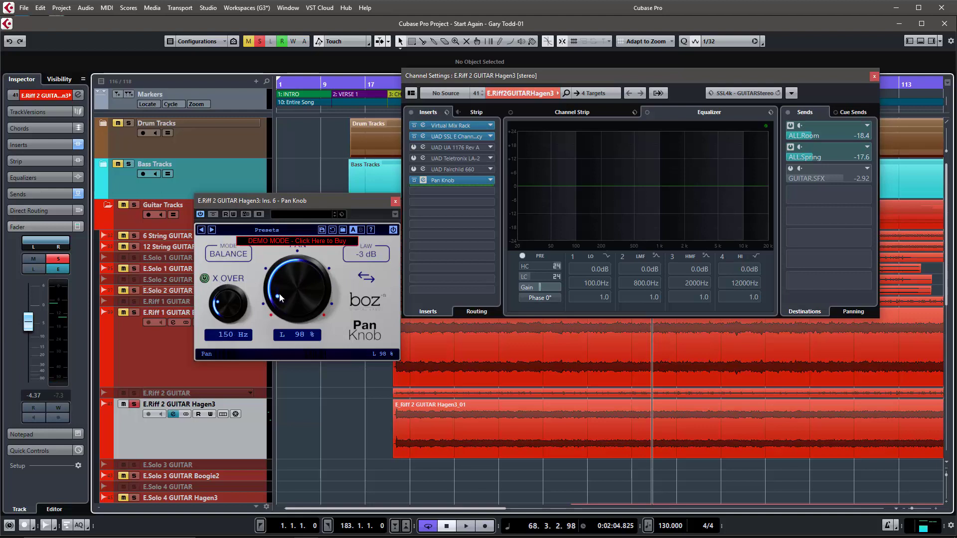
- Set the Pan Knob pan to L 120 % and compare playback with the crossover disabled and enabled
left_click_drag(279, 298, 279, 296)
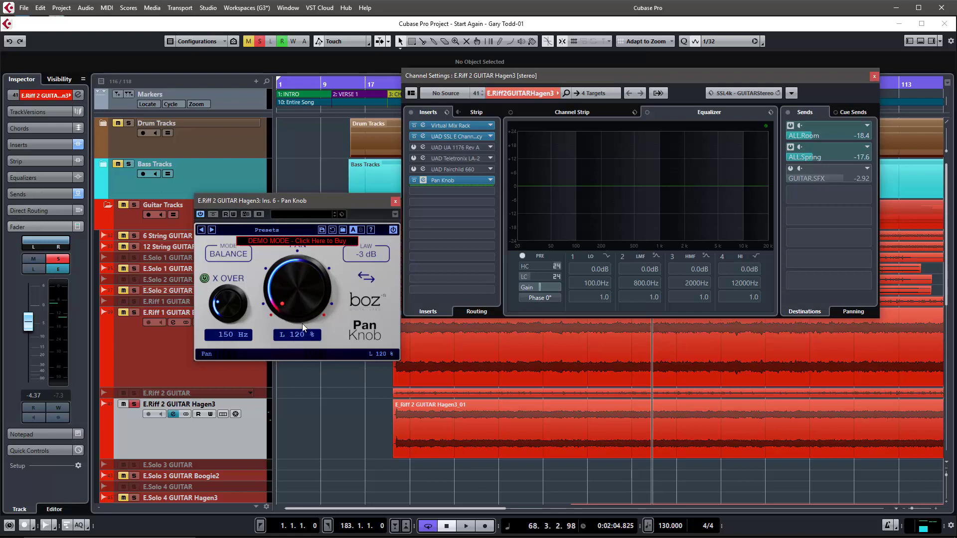
key("space")
left_click(203, 279)
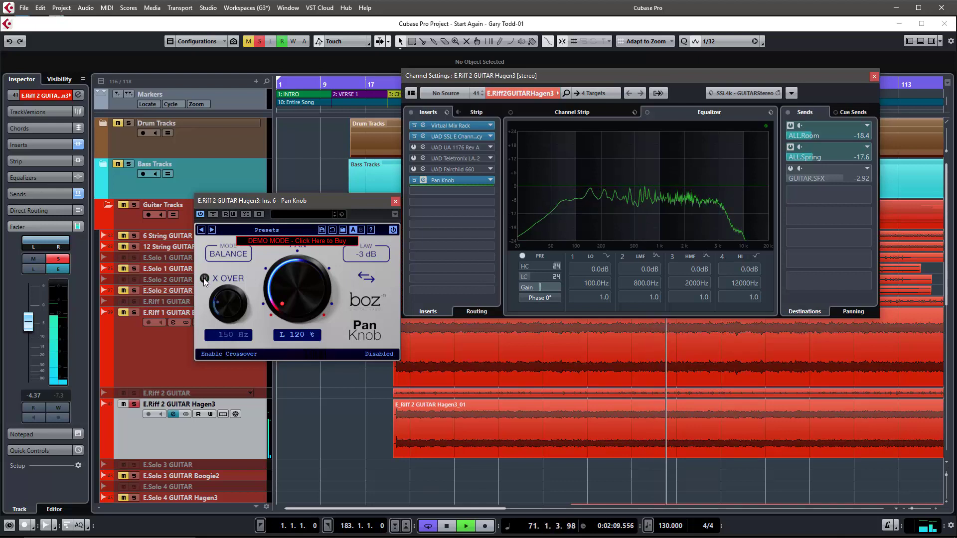
left_click(204, 278)
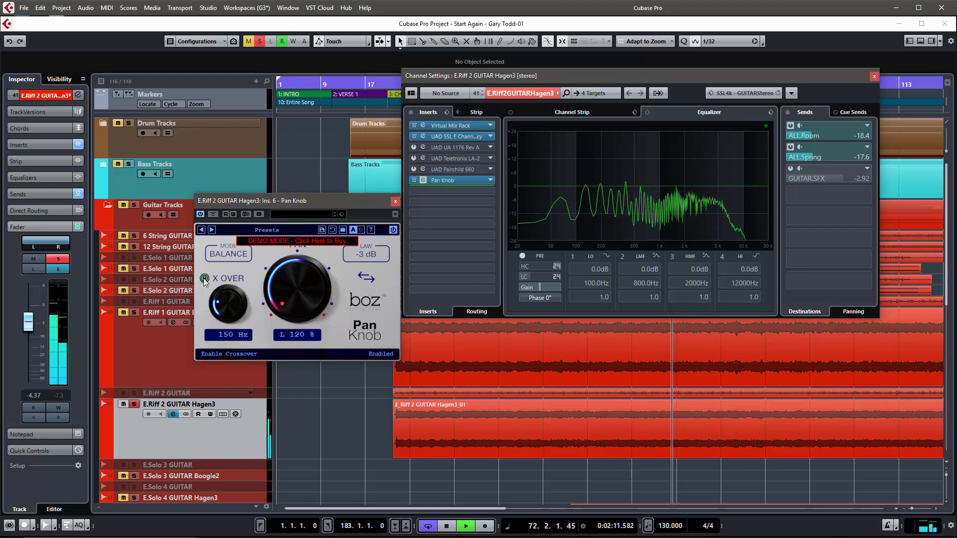
key("space")
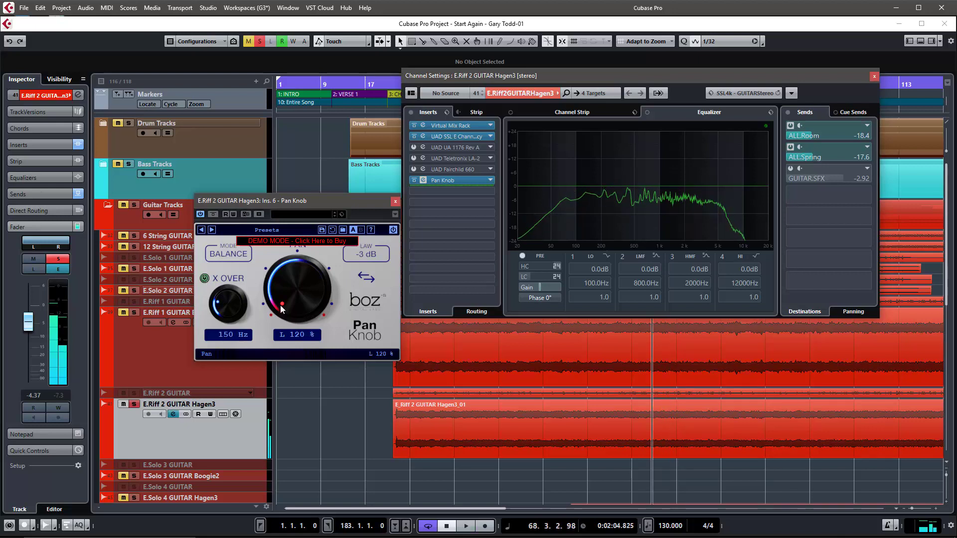
- Bring the Pan Knob pan to L 100 % and audition the guitar track with the crossover on
left_click_drag(283, 301, 278, 290)
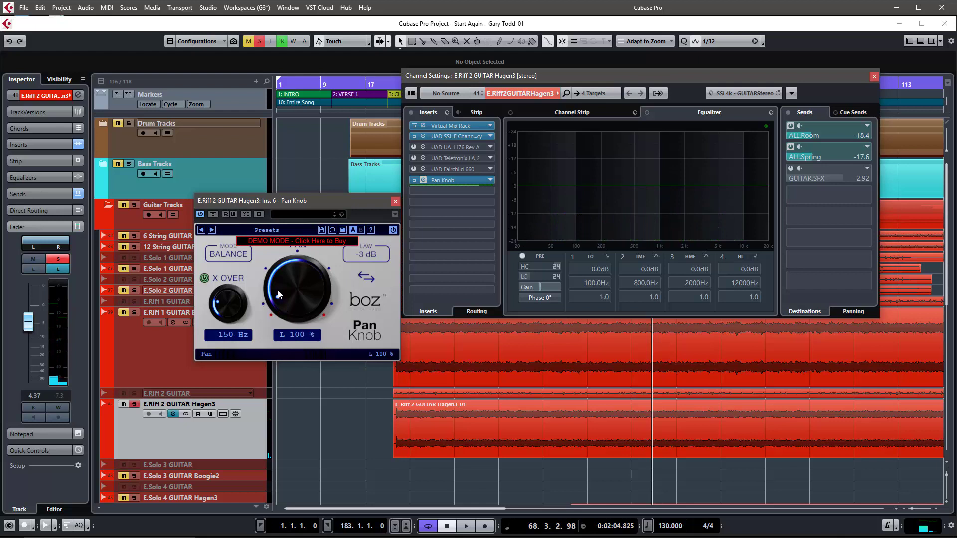
key("space")
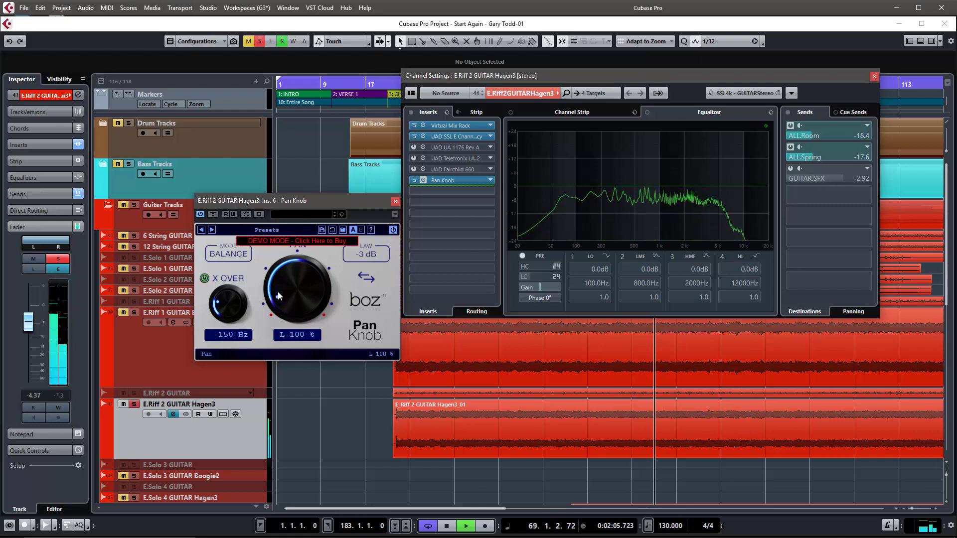
mouse_move(278, 297)
left_mouse_down()
mouse_move(287, 326)
mouse_move(280, 304)
left_mouse_up()
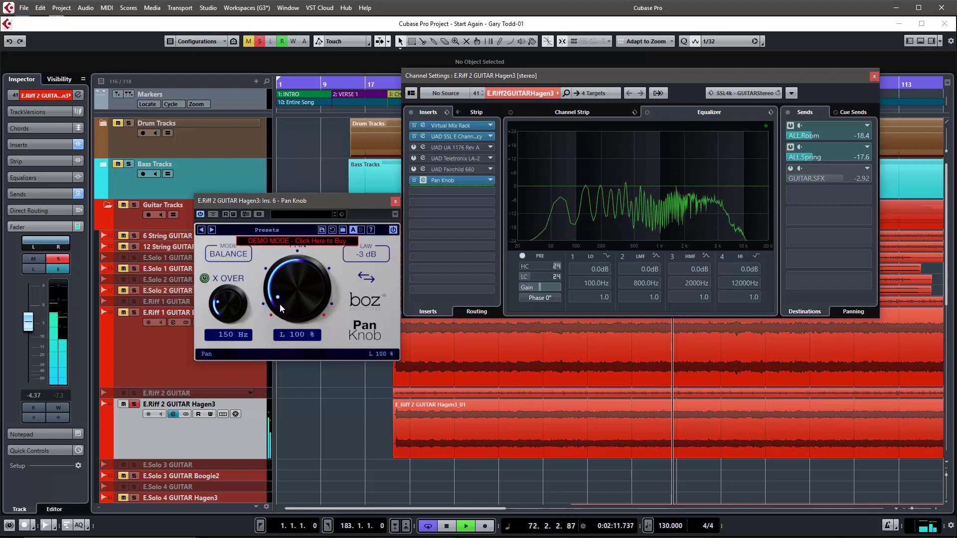
key("space")
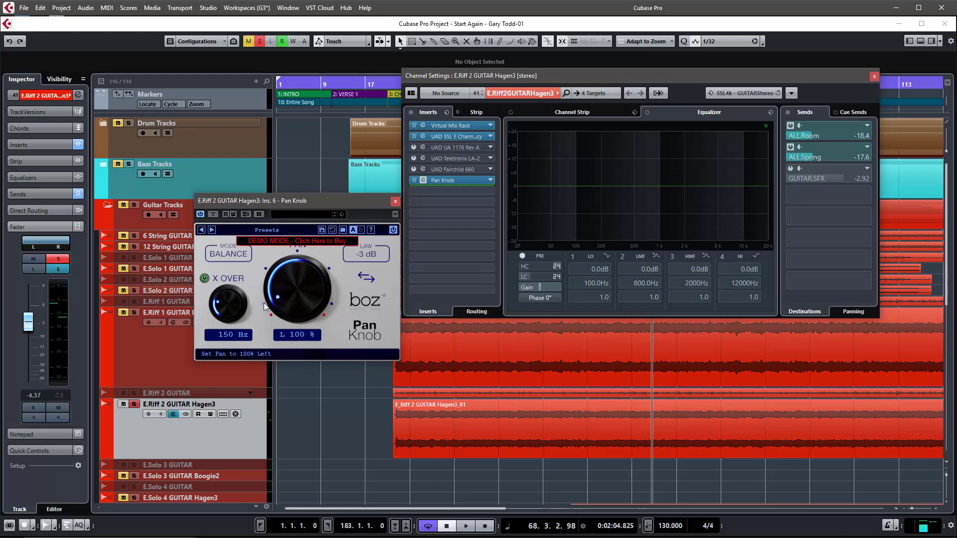
- Try the preset pan marks around the Pan Knob dial, including center and 120% left, ending on 100% left
left_click(266, 269)
left_click(263, 304)
left_click(266, 268)
left_click(298, 255)
left_click(265, 268)
left_click(264, 303)
left_click(272, 315)
left_click(264, 303)
- Swap the pan value between left and right at 100 %, and repeat the swap at 120 %
left_click(368, 278)
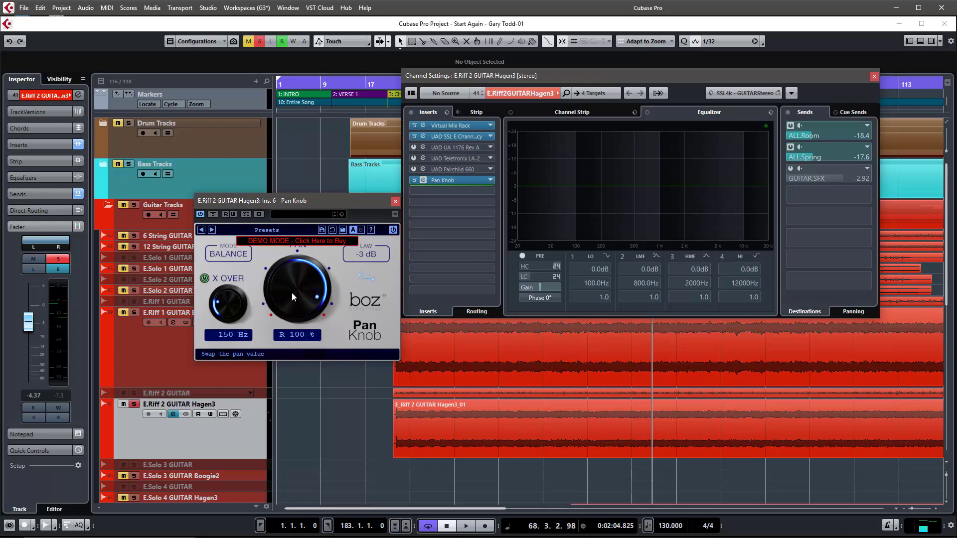
left_click(367, 278)
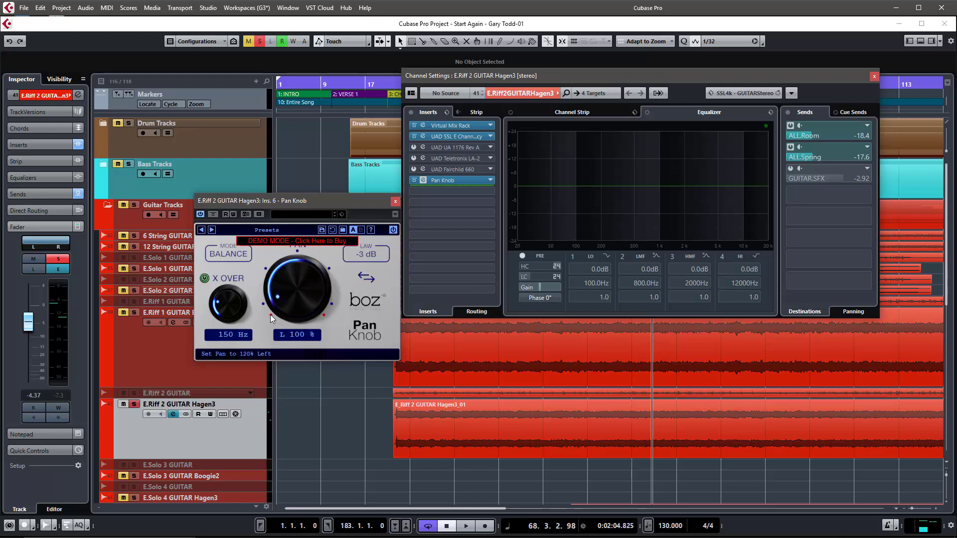
left_click(366, 278)
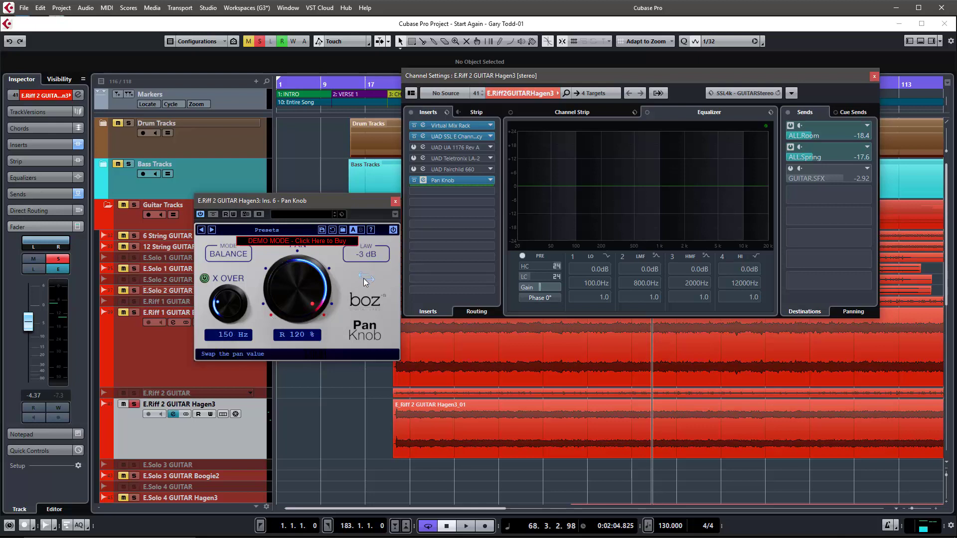
left_click(366, 279)
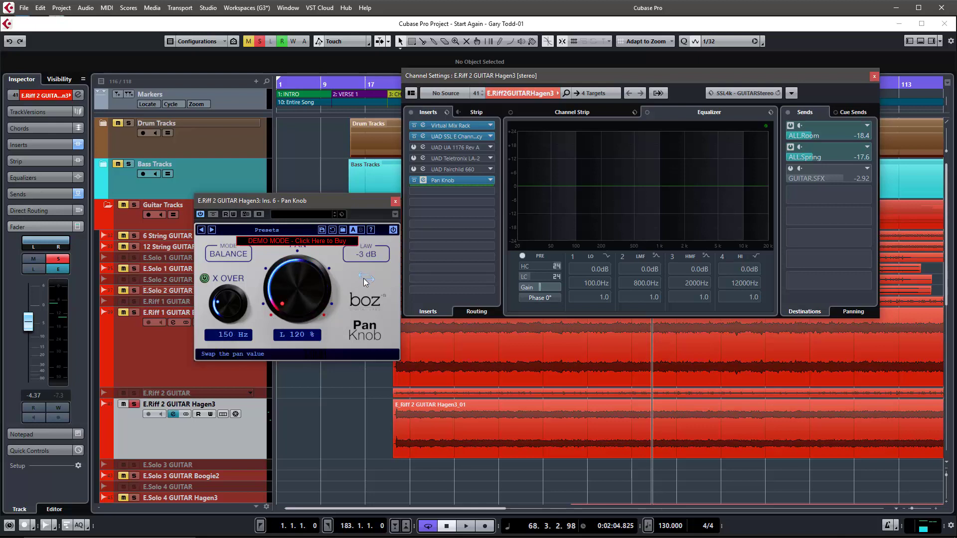
- Set the Pan Knob pan to L 99 %, disable the crossover and play the guitar track
left_click(263, 304)
left_click(204, 279)
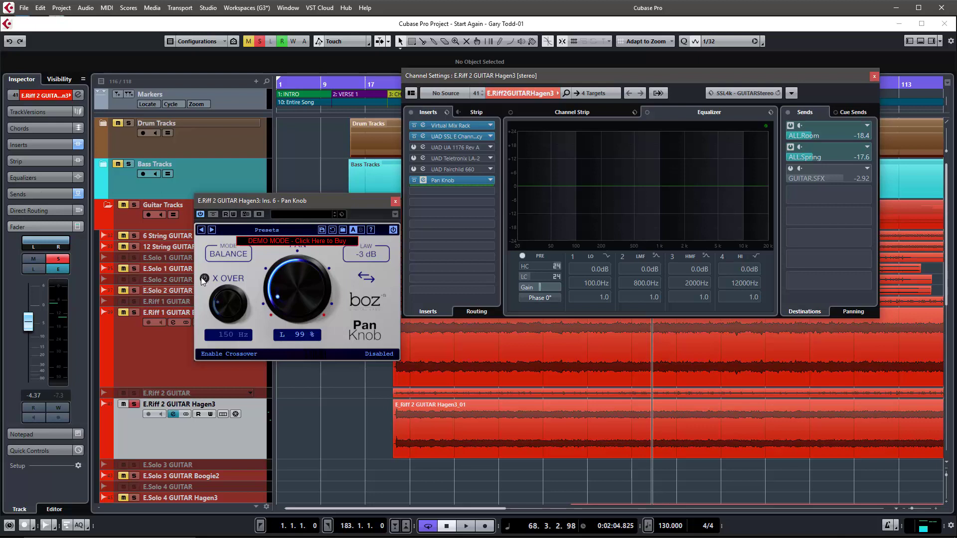
key("space")
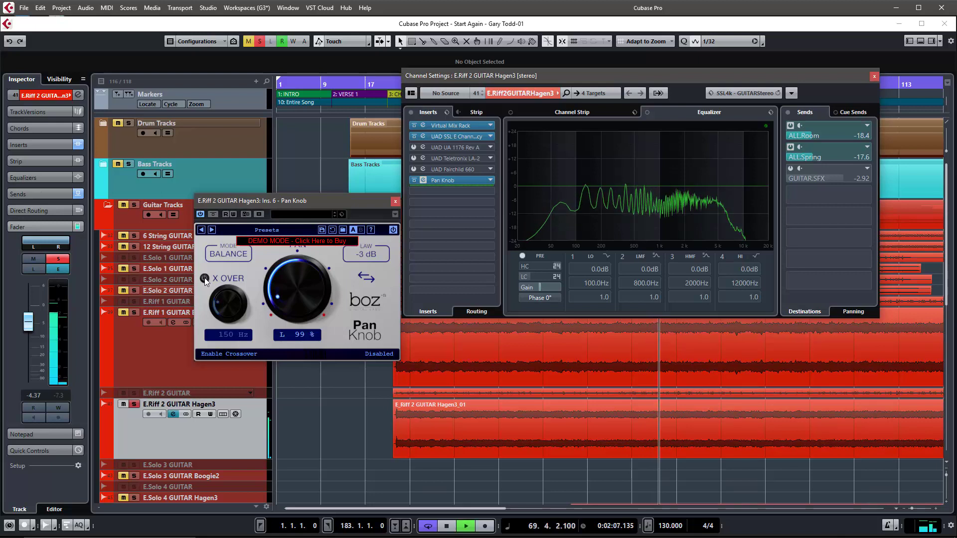
- Switch the Pan Knob crossover on, off and back on during playback of the guitar track, ending enabled, and stop playback
left_click(205, 278)
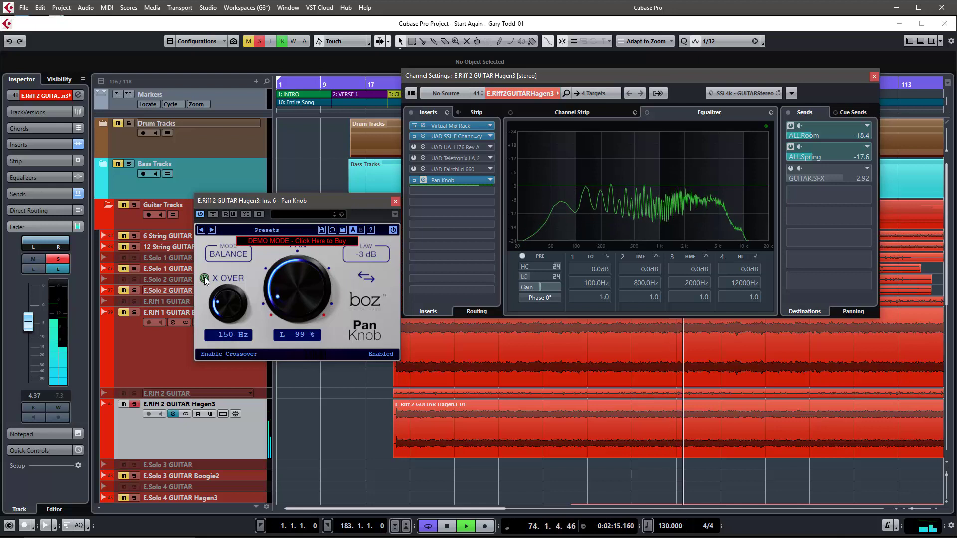
left_click(204, 278)
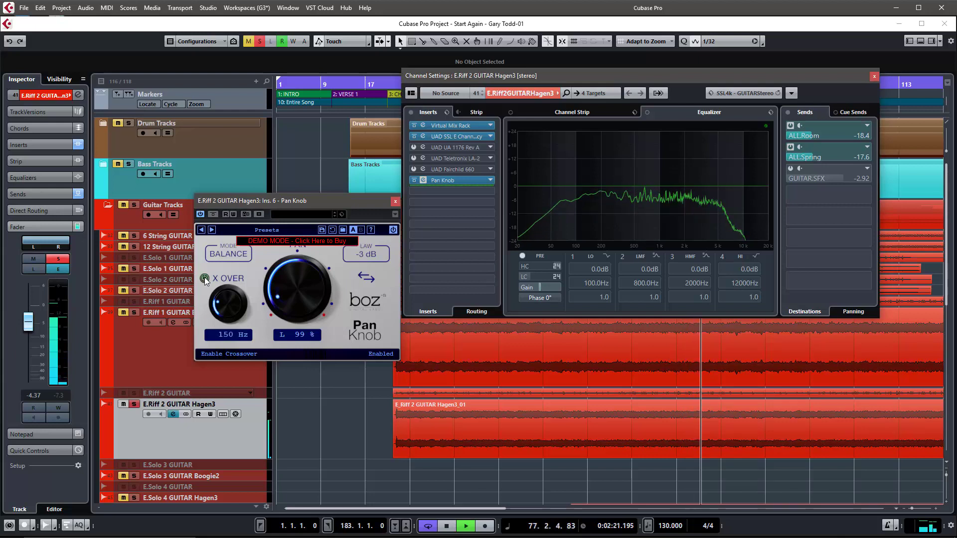
left_click(205, 278)
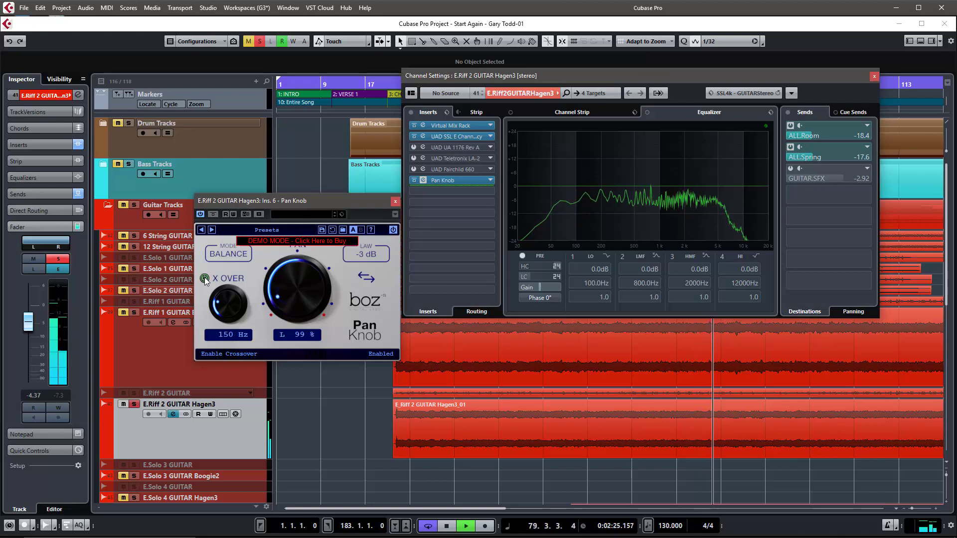
key("space")
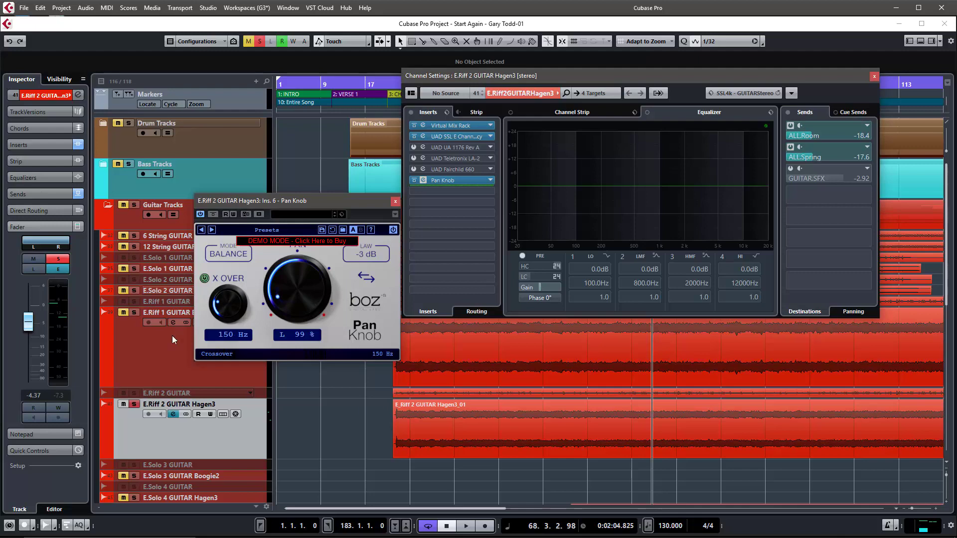
- Select E.Riff 1 GUITAR Boogie2 and arrange its Pan Knob, panned R 100 %, beside the Hagen3 Pan Knob below the channel settings
left_click(169, 367)
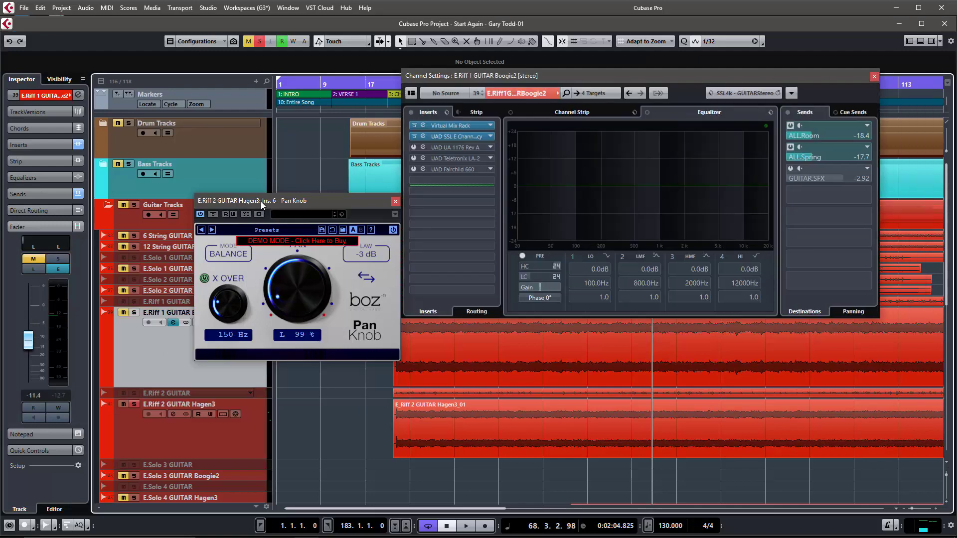
left_click_drag(261, 202, 350, 338)
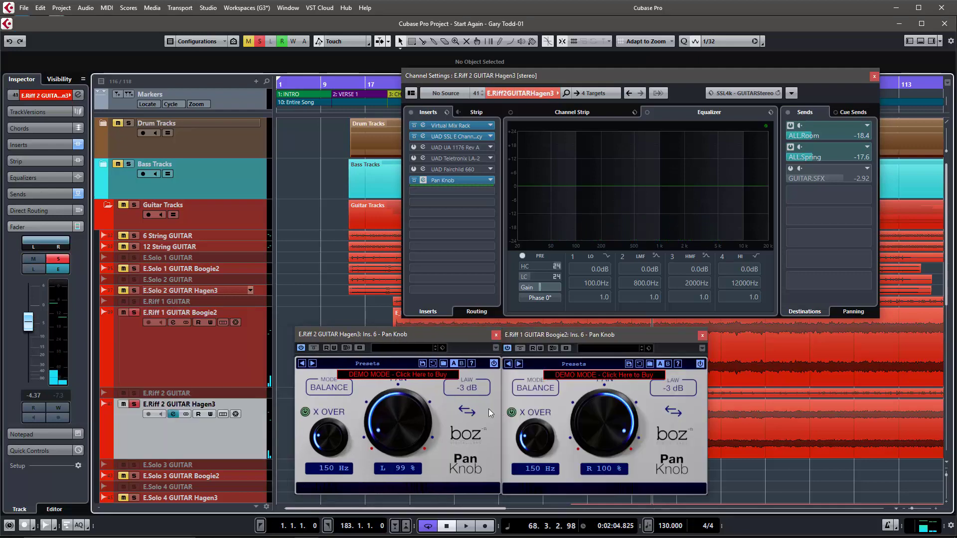
- Disable the crossover in both Pan Knobs and audition the two oppositely panned riff guitars together, stopping playback after a few bars
left_click(303, 412)
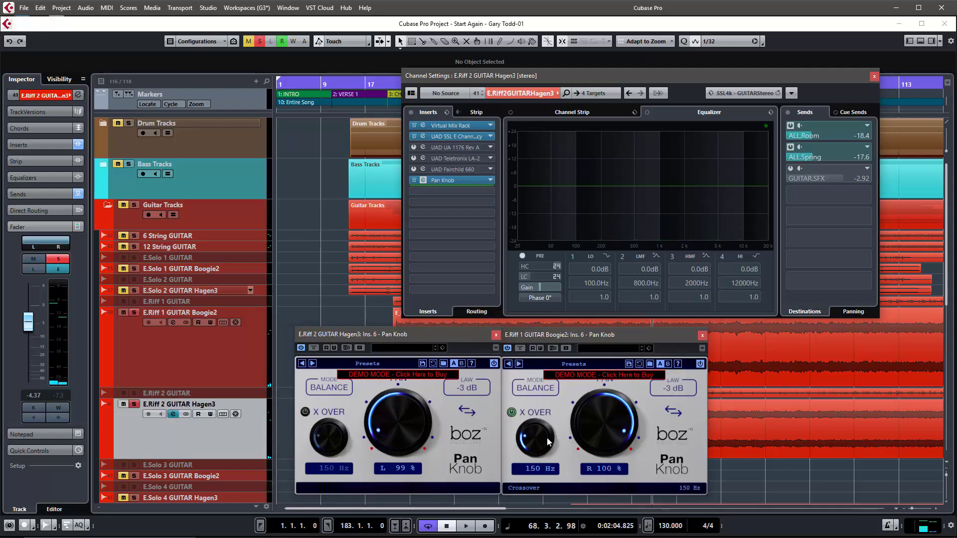
left_click(511, 412)
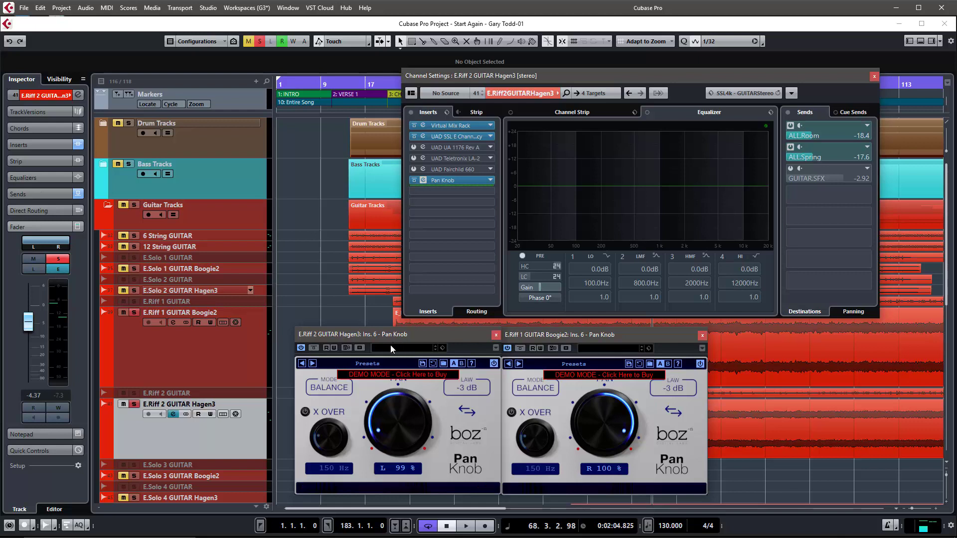
key("space")
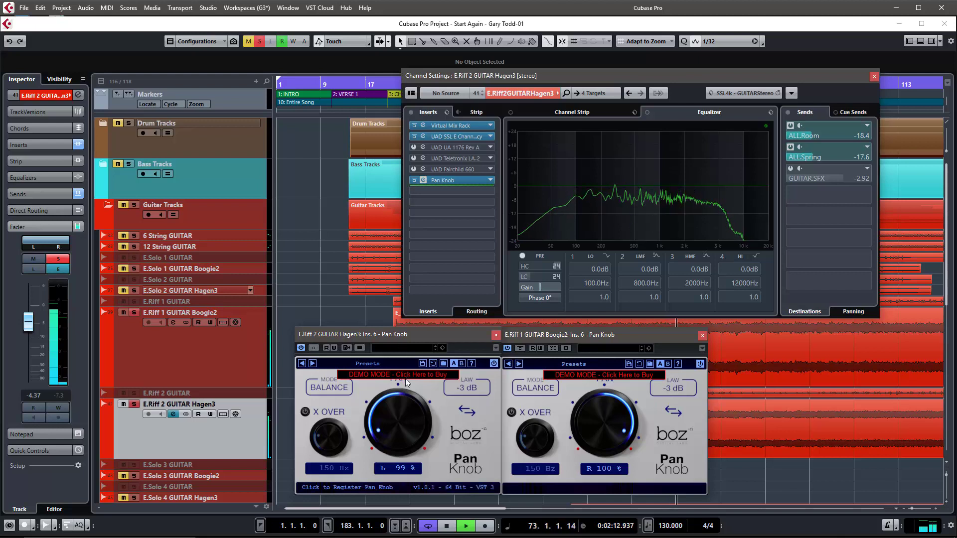
key("space")
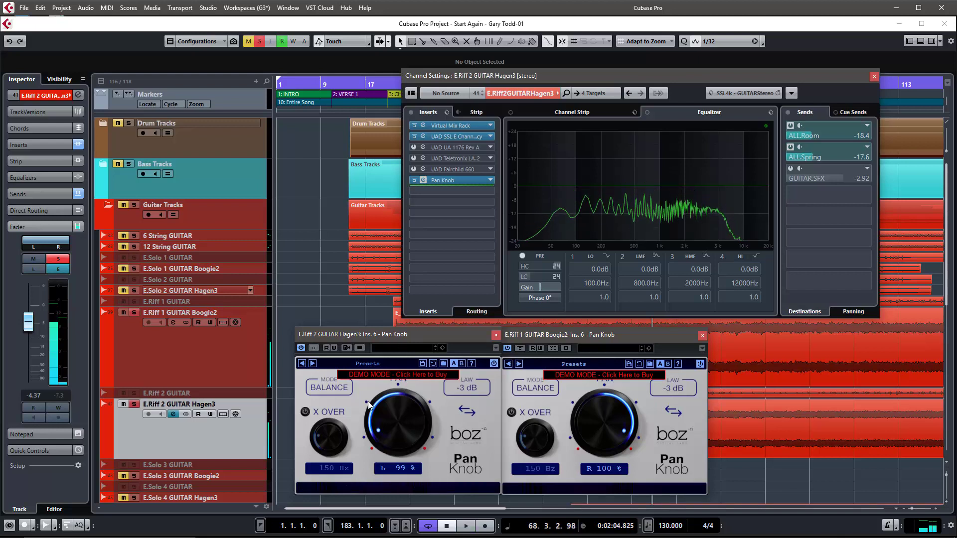
- Enable the 150 Hz crossover in both Pan Knobs and play the two riff guitars again
left_click(304, 413)
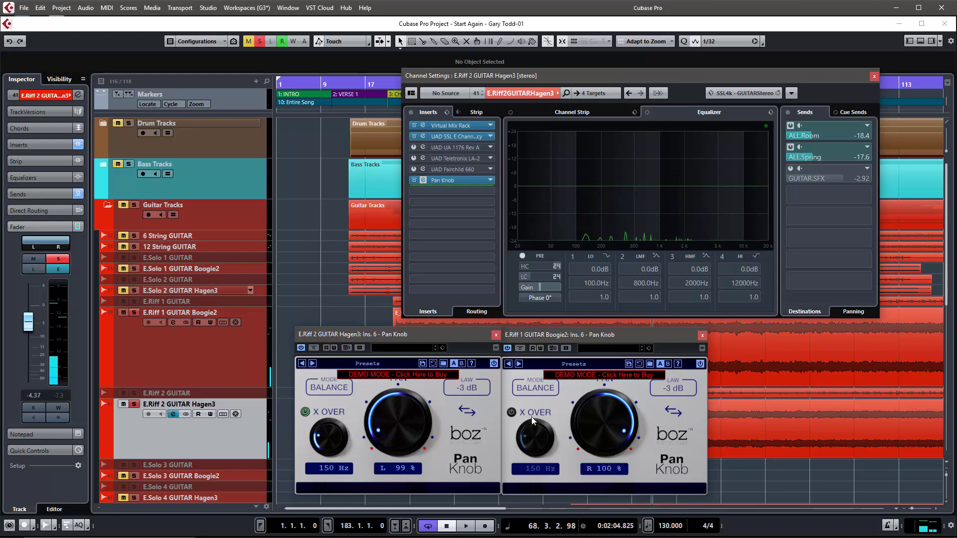
left_click(512, 412)
key("space")
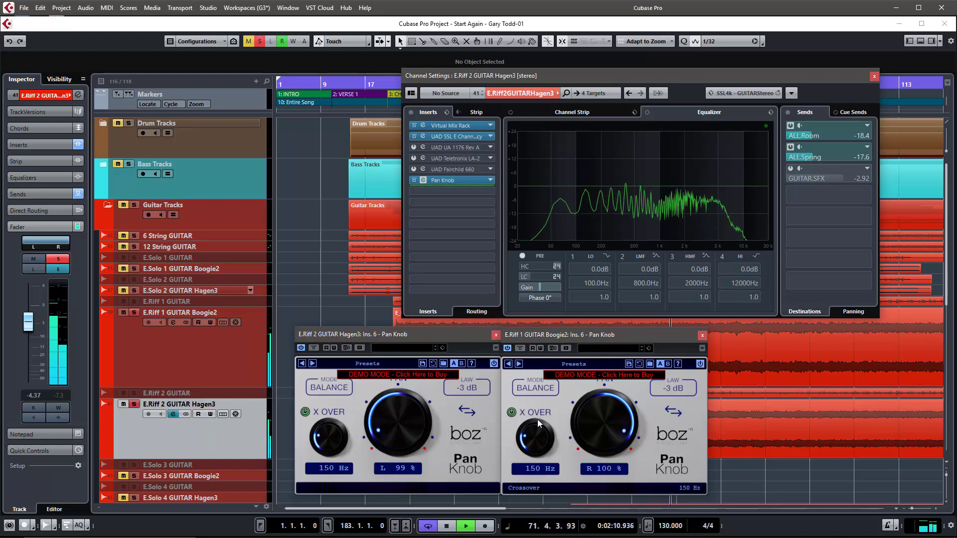
- Switch both Pan Knob crossovers off, on and off again during playback to compare the sound, ending disabled, and stop playback
left_click(512, 414)
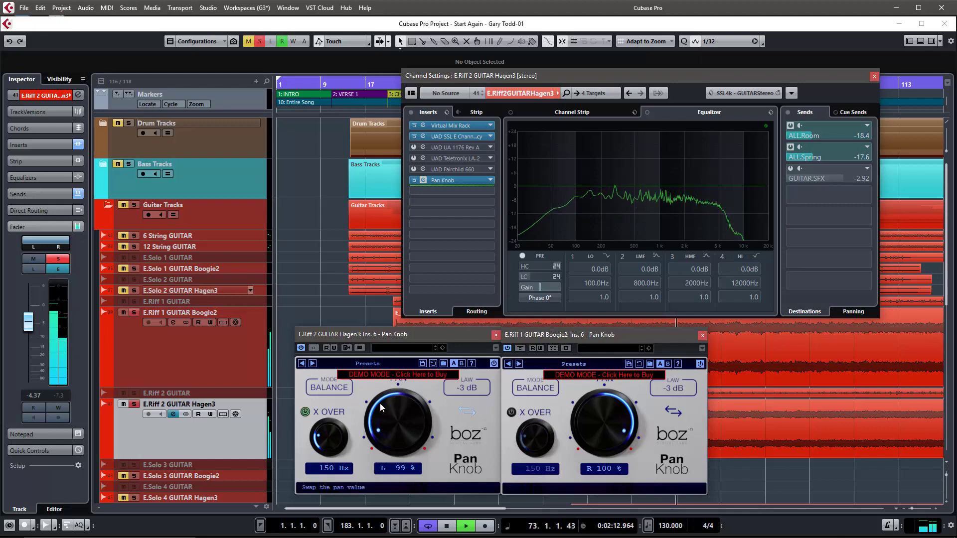
left_click(303, 413)
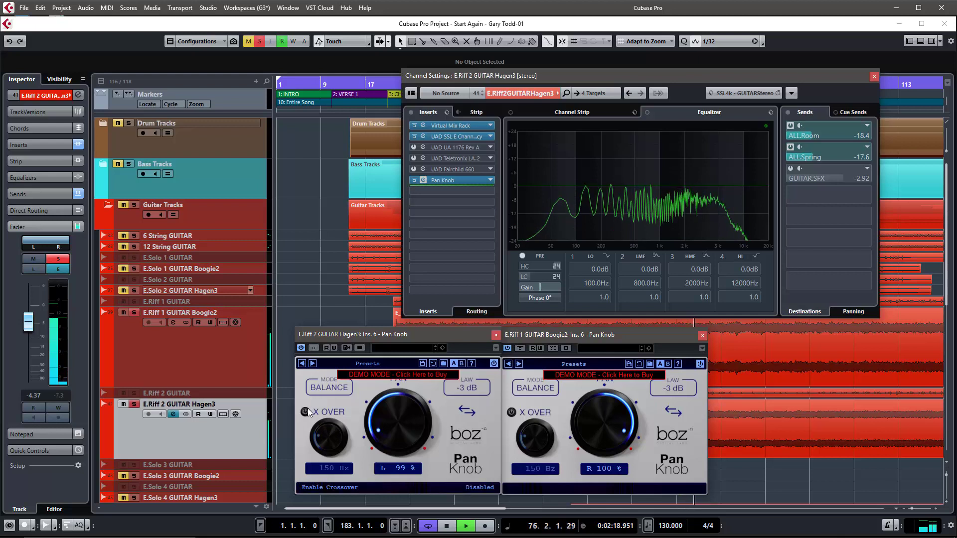
left_click(305, 412)
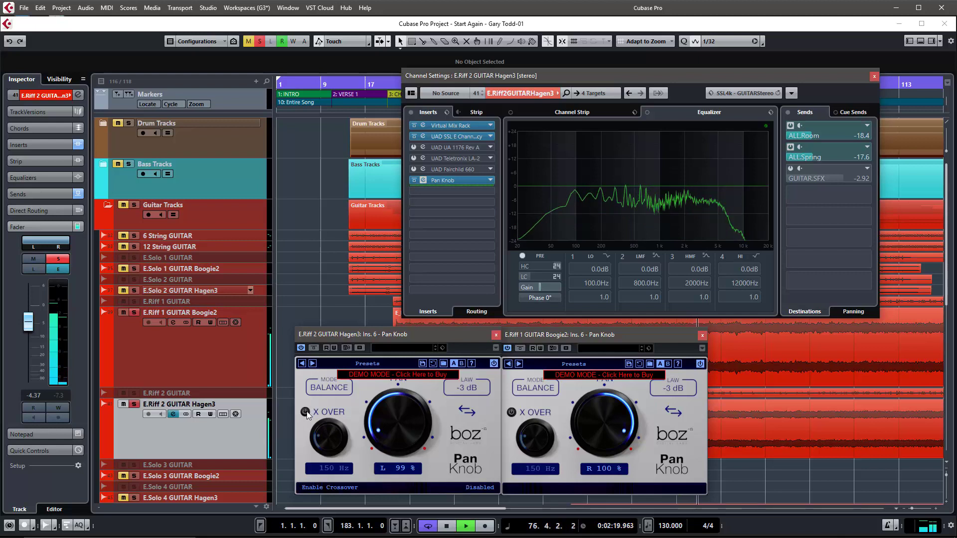
left_click(511, 413)
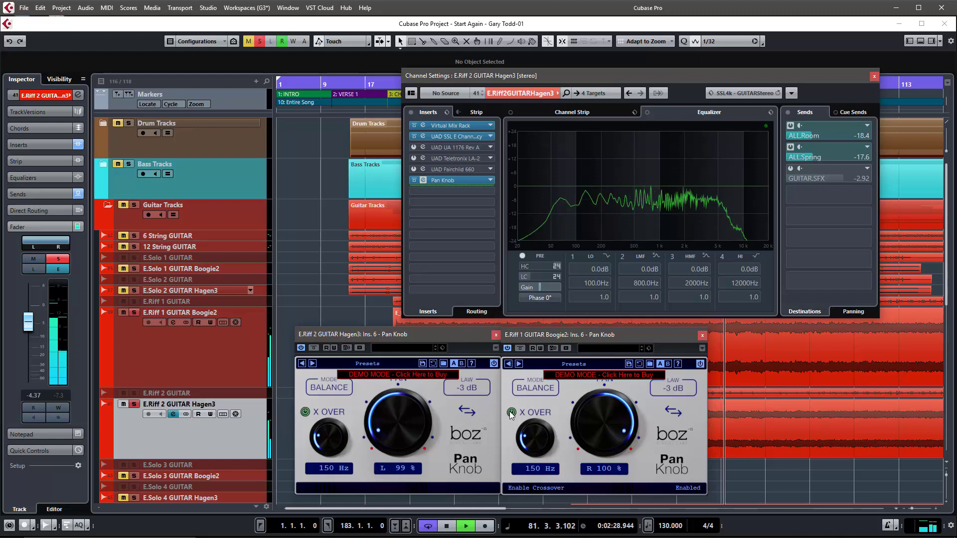
left_click(512, 413)
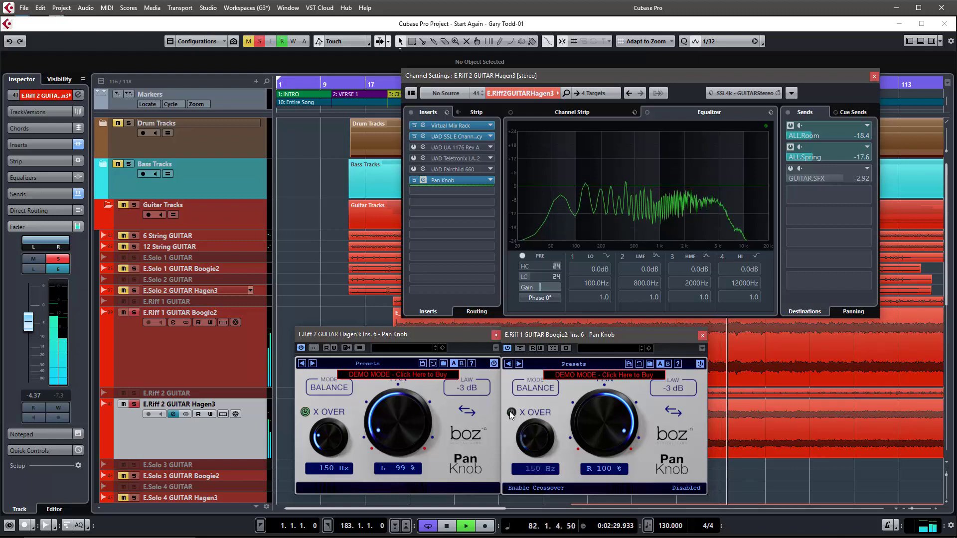
left_click(305, 411)
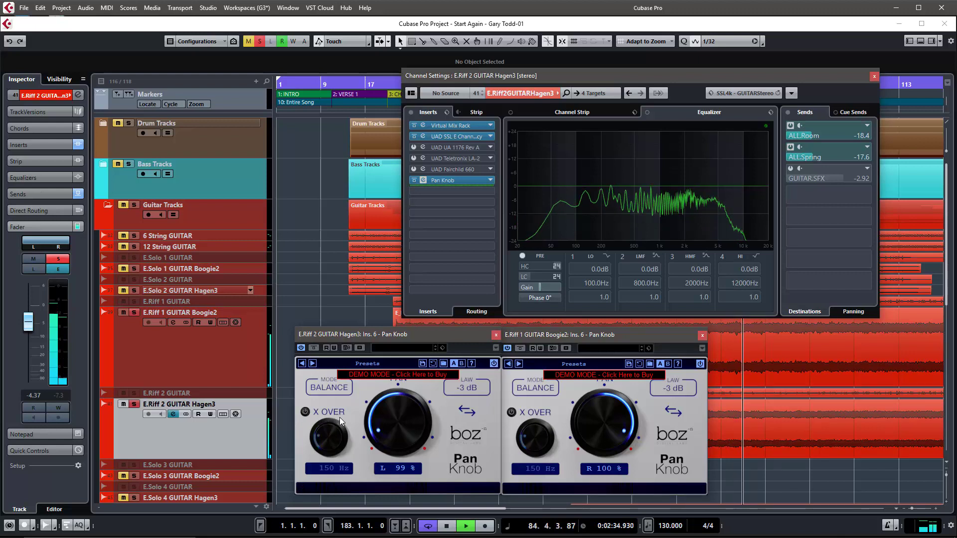
key("space")
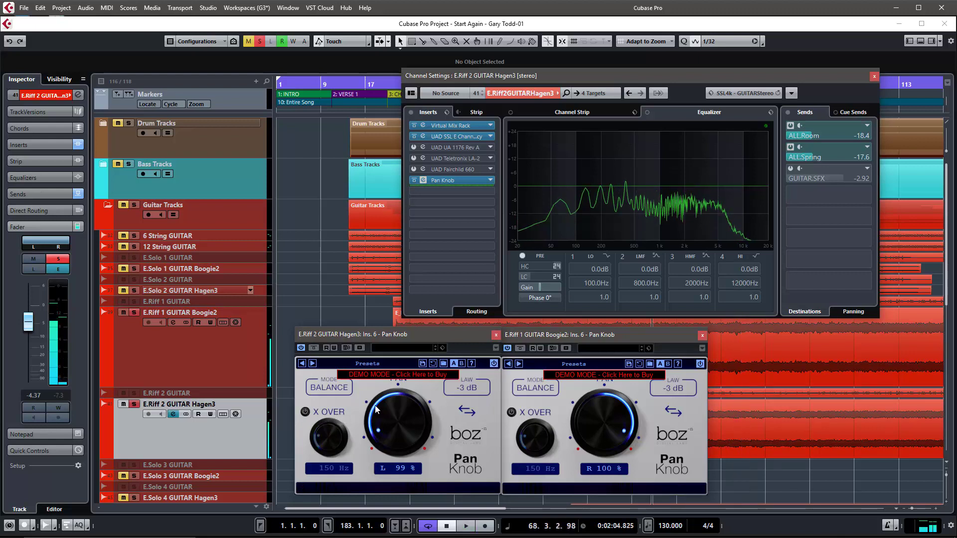
- Enable the crossover in both Pan Knobs and raise each crossover frequency to 778 Hz
left_click(305, 412)
left_click_drag(323, 447, 328, 413)
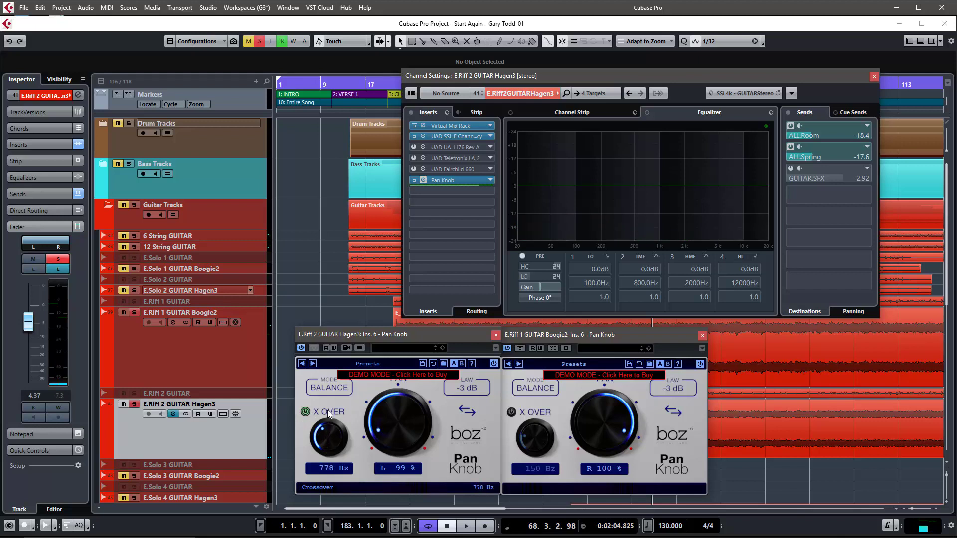
left_click(512, 413)
left_click_drag(516, 425, 530, 403)
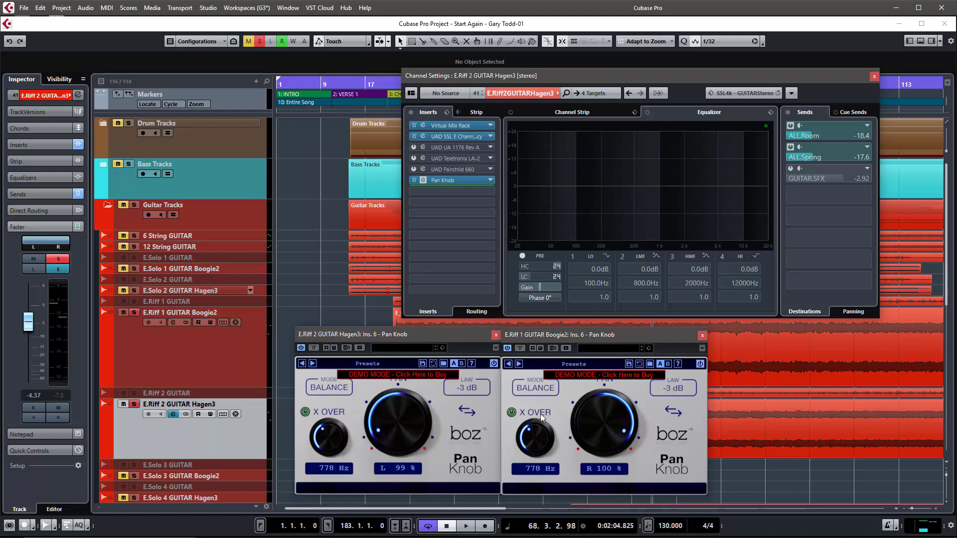
- Play the two riff guitars, switching both 778 Hz crossovers off and back on to compare, and stop playback with both enabled
key("space")
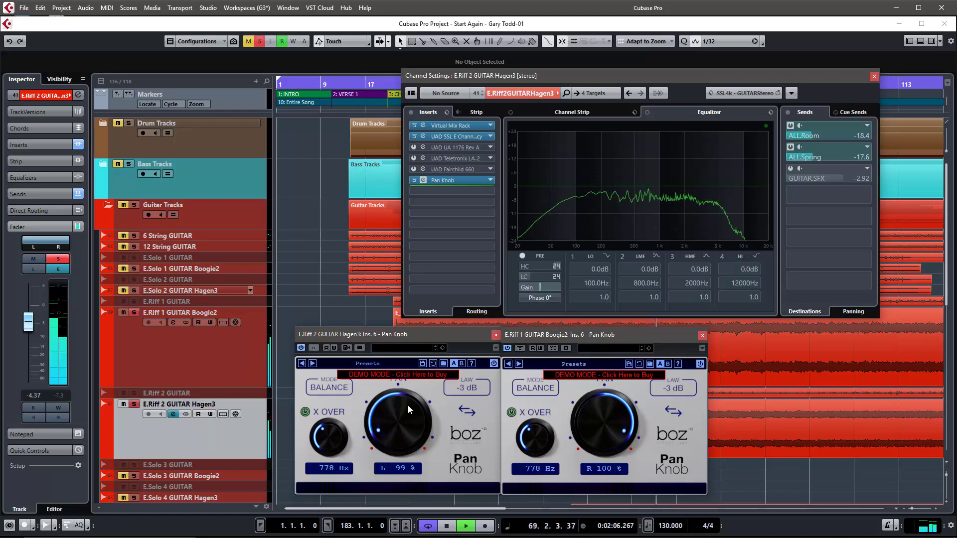
left_click(305, 411)
left_click(511, 413)
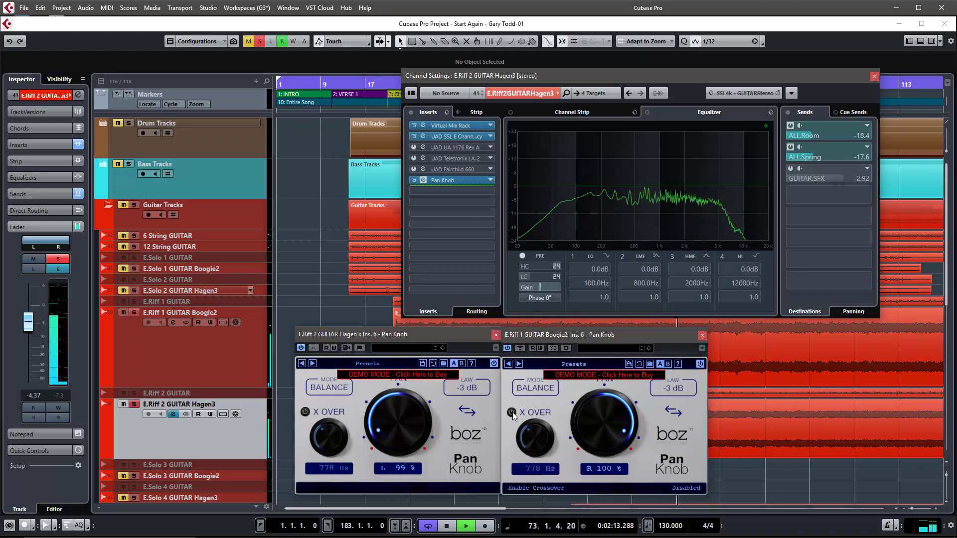
left_click(511, 413)
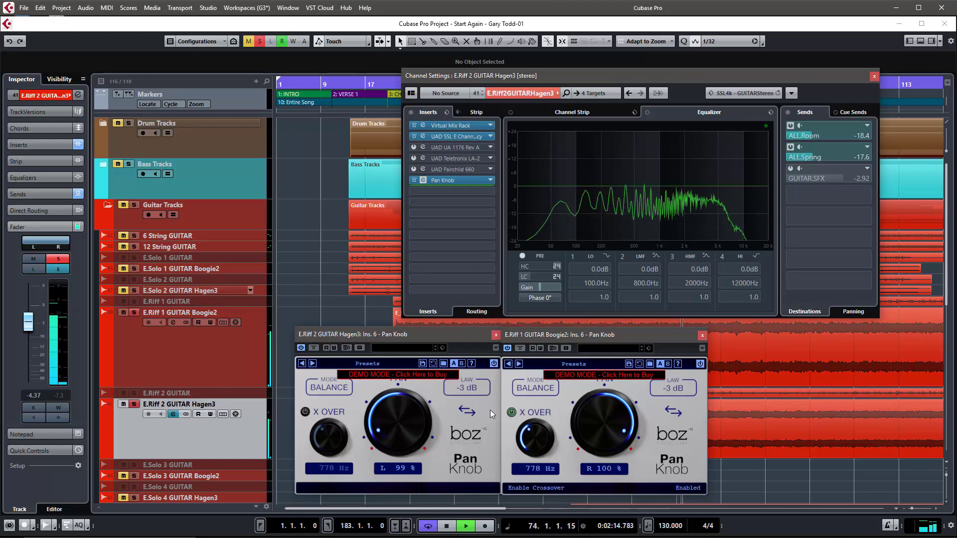
left_click(306, 412)
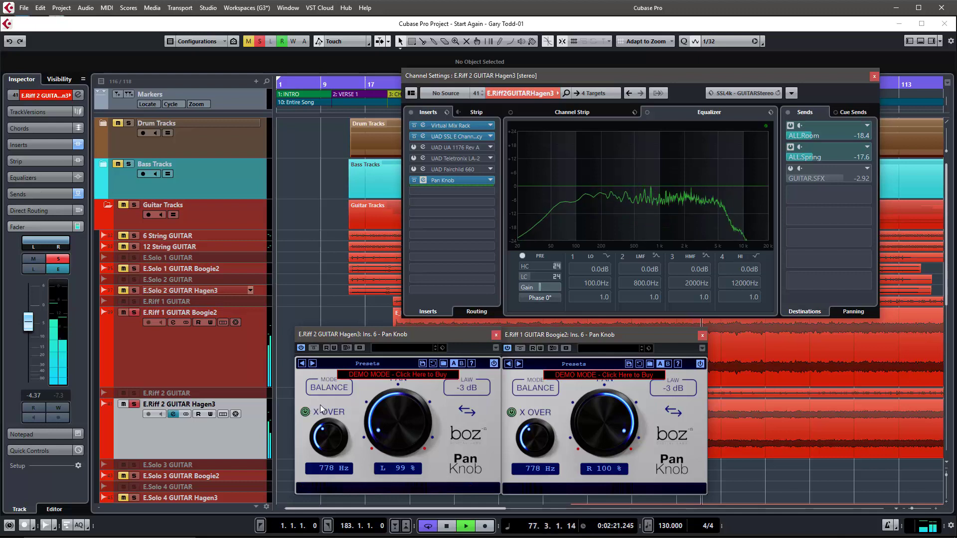
key("space")
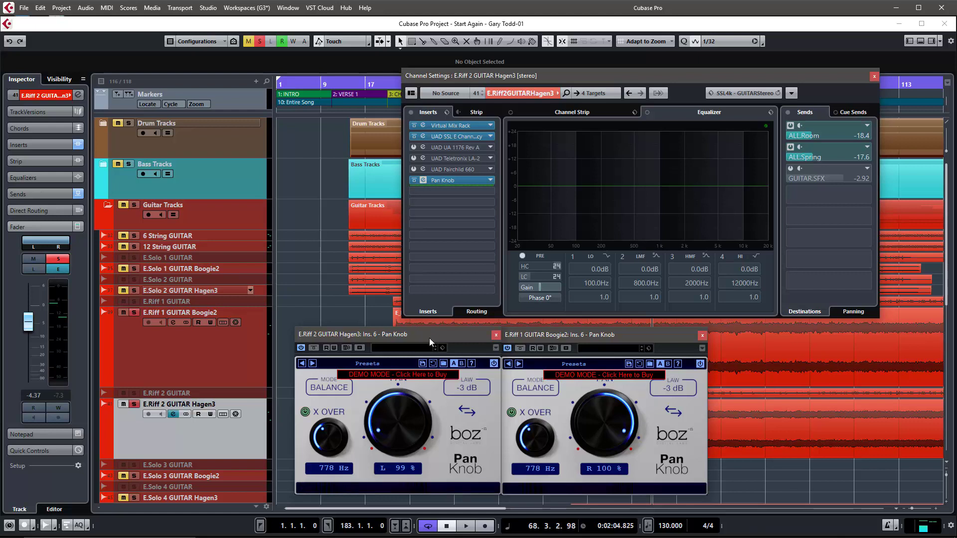
- Solo the Bass Tracks folder and audition the bass together with the two riff guitars at the 778 Hz crossover
mouse_move(396, 413)
left_click(121, 167)
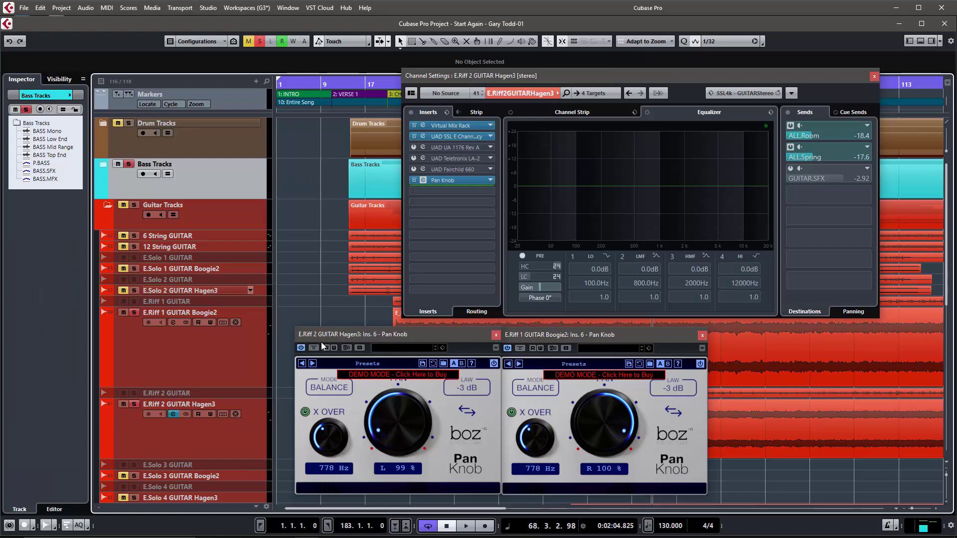
key("space")
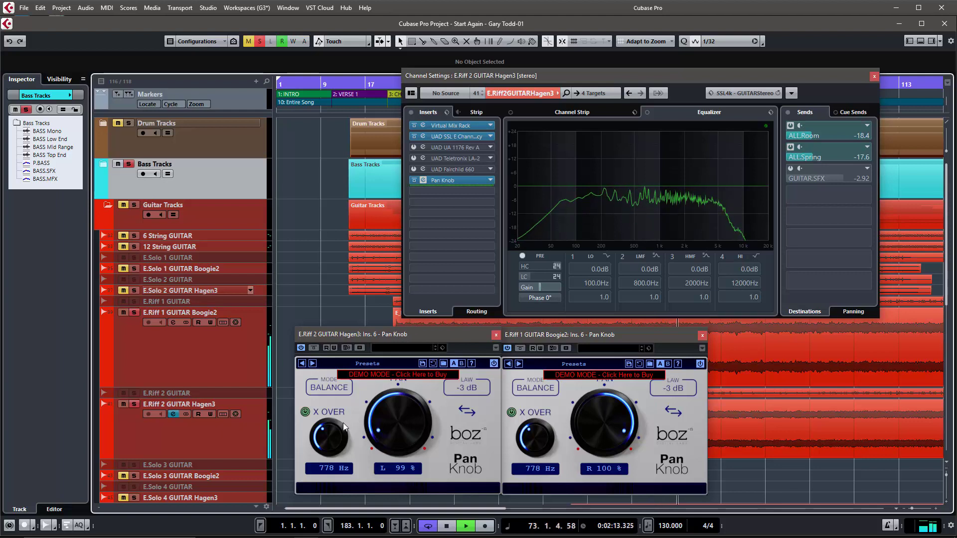
key("space")
- Return the Pan Knobs to the Default Natural - L and Default Natural - R settings at 150 Hz and disable both crossovers
mouse_move(328, 429)
left_mouse_down()
mouse_move(327, 468)
mouse_move(325, 445)
left_mouse_up()
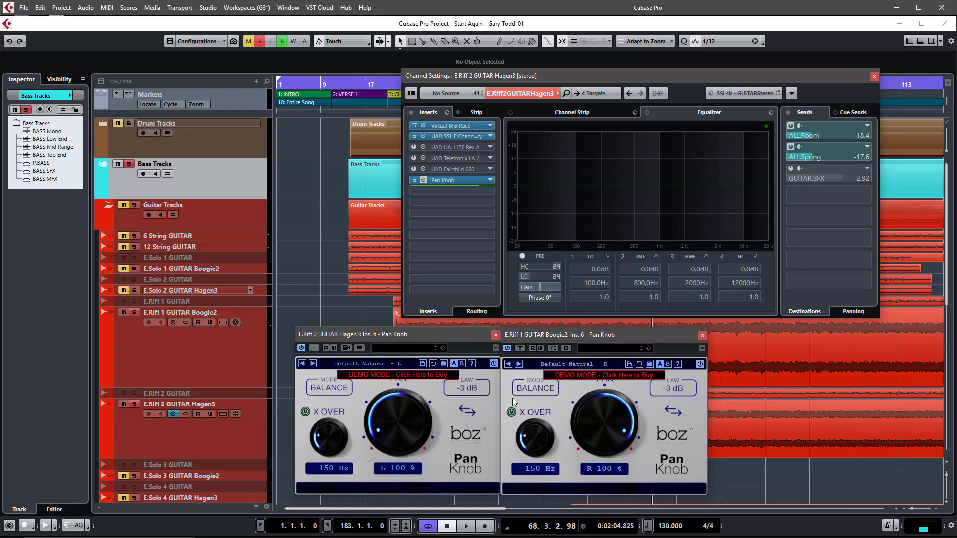
left_click(511, 413)
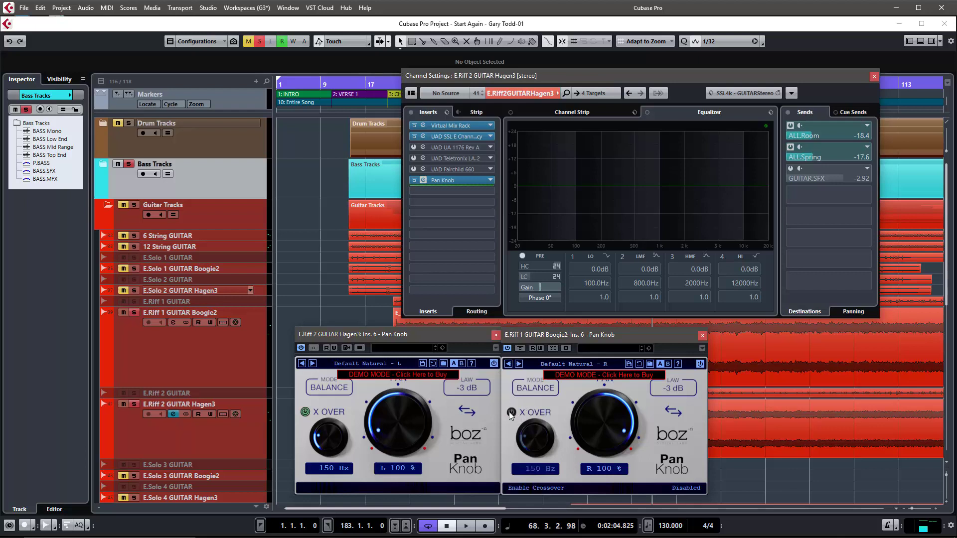
left_click(305, 413)
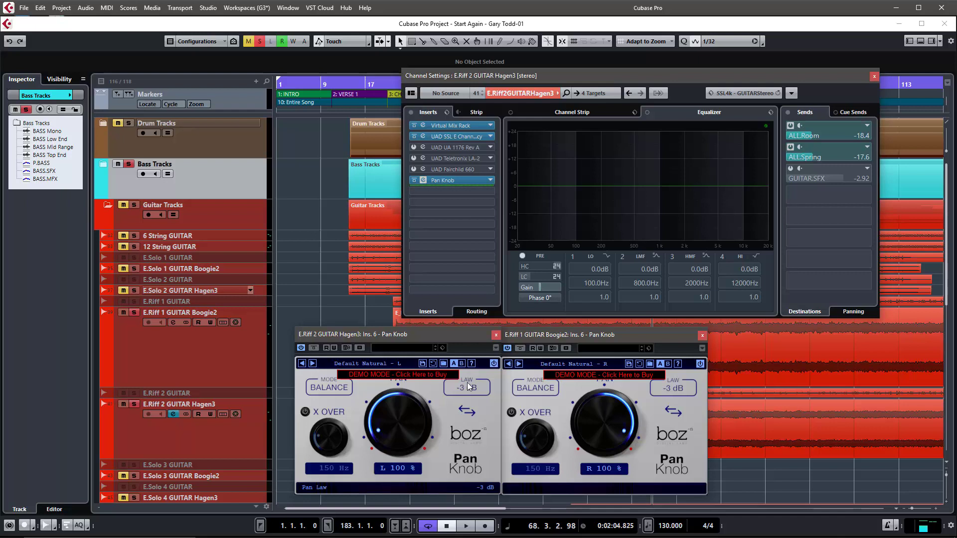
- Play the bass and both guitars, switching the two 150 Hz crossovers on and off again to compare the sound
key("space")
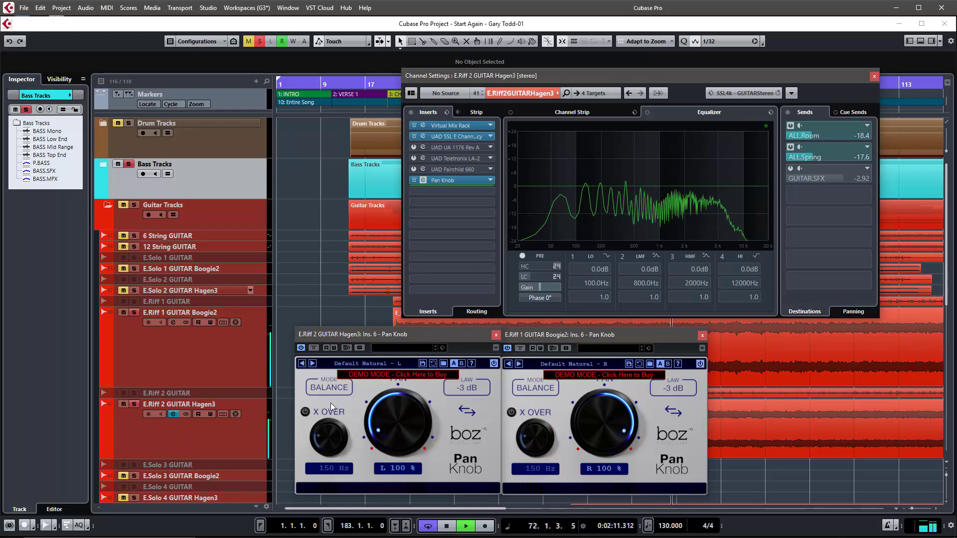
left_click(305, 412)
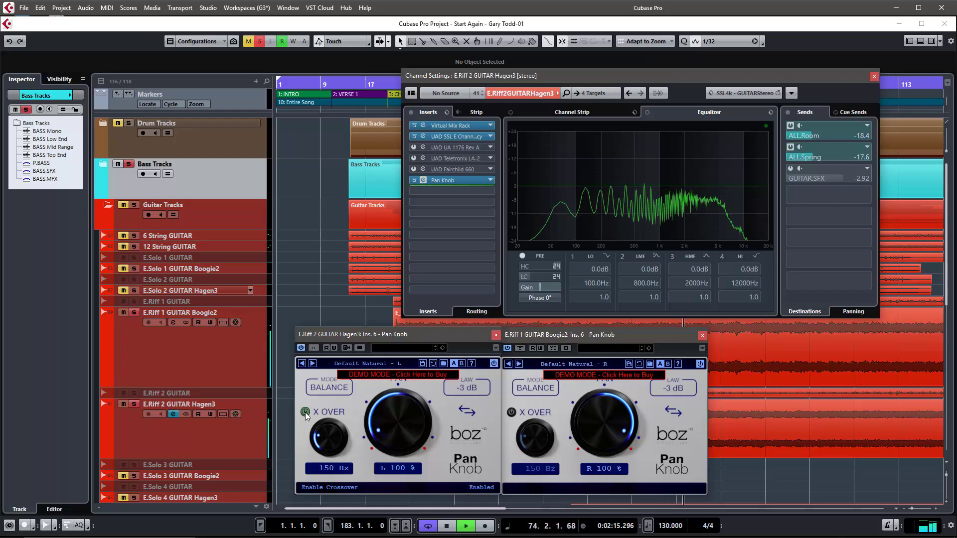
left_click(513, 411)
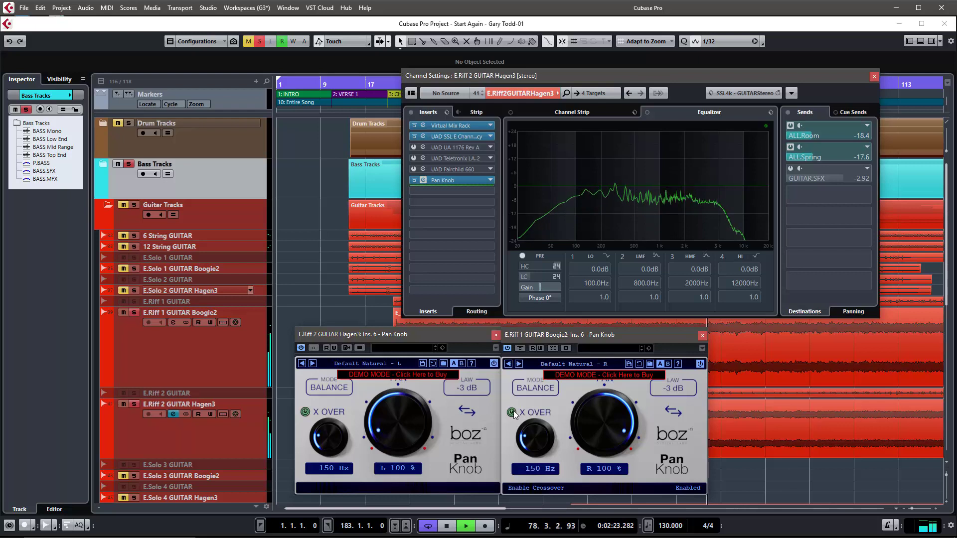
left_click(512, 413)
left_click(305, 413)
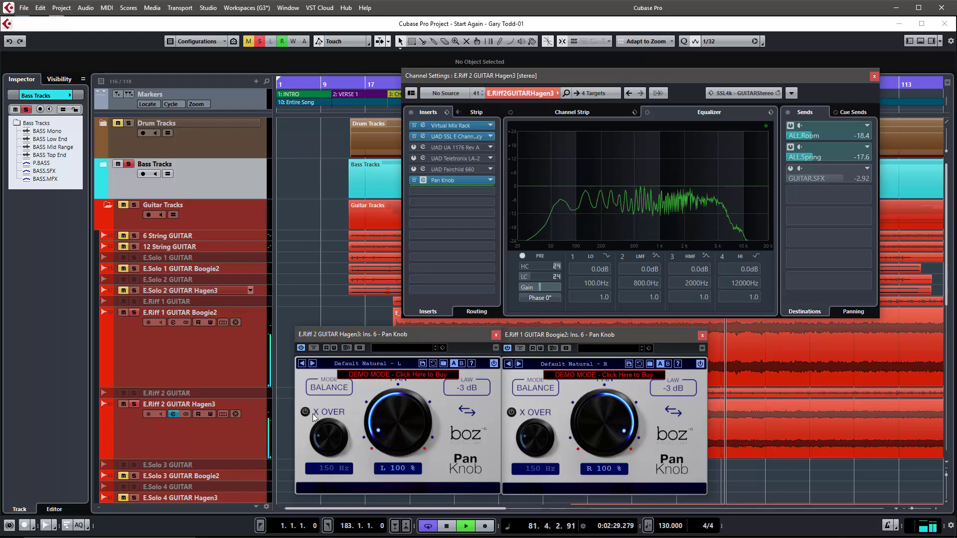
- Enable and disable both 150 Hz crossovers once more during playback, and stop playback with both disabled
left_click(305, 412)
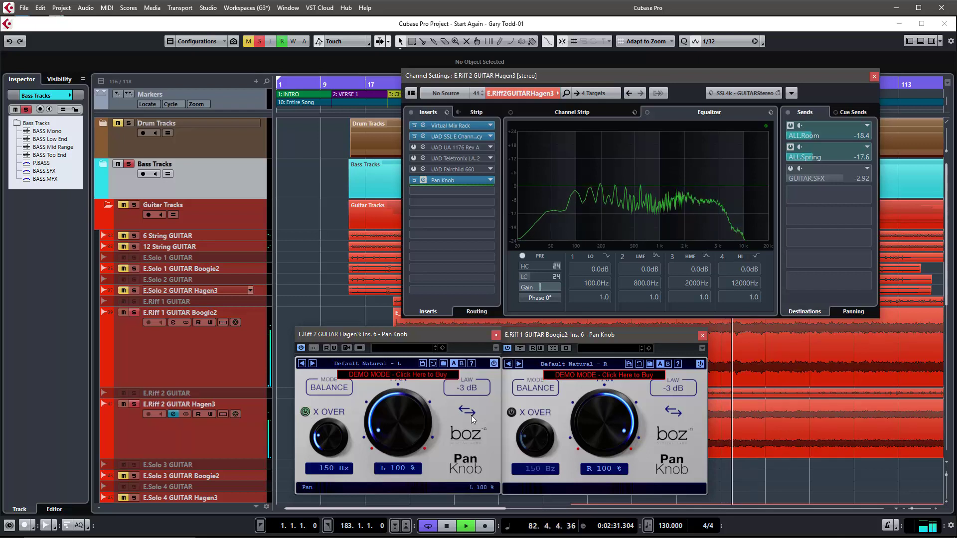
left_click(511, 413)
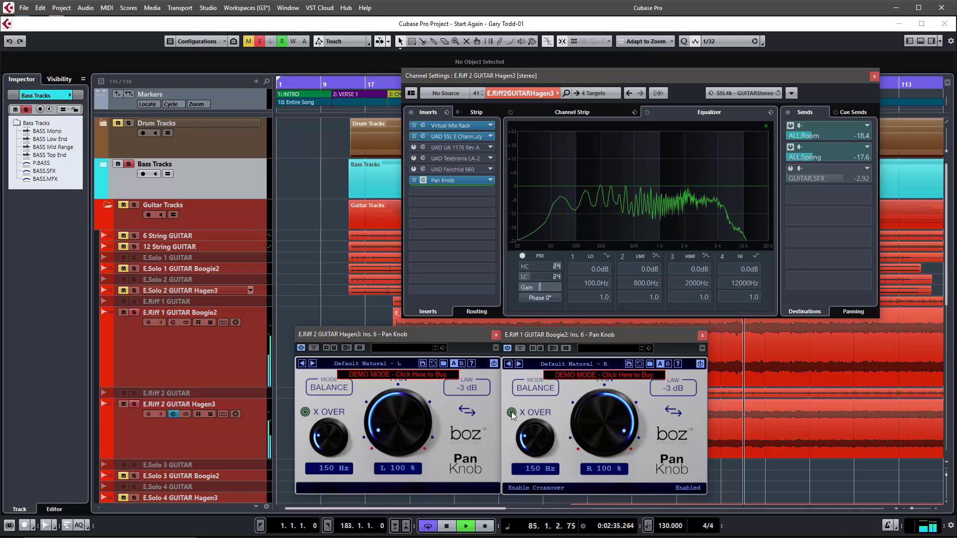
left_click(511, 413)
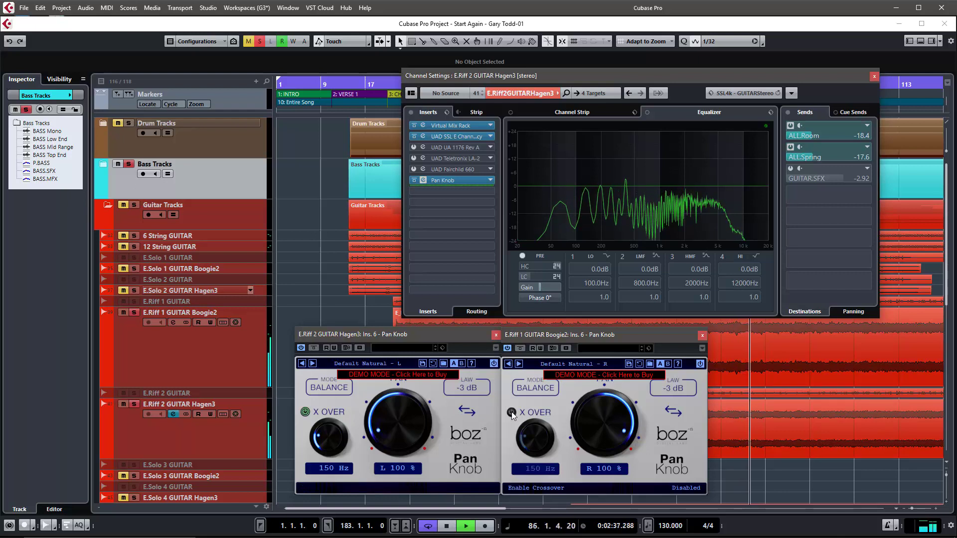
left_click(306, 411)
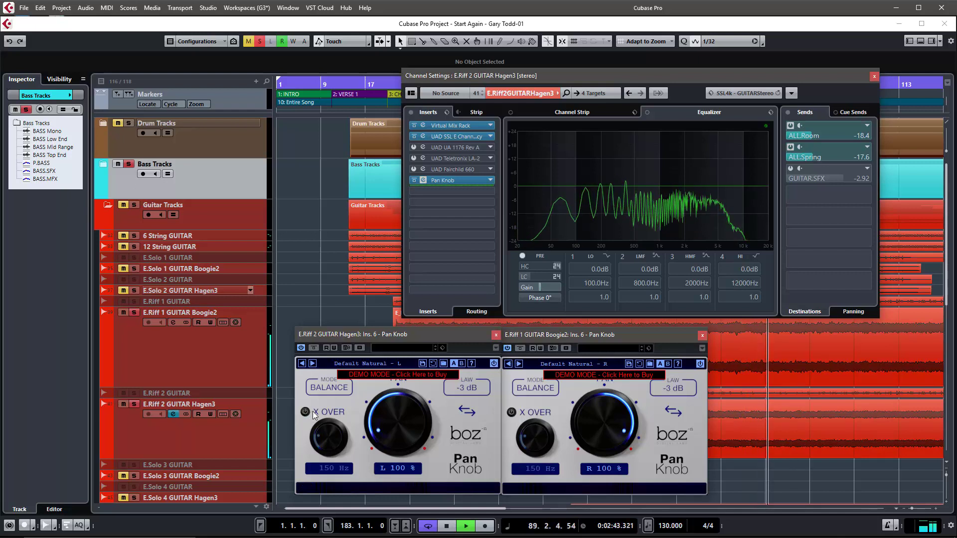
key("space")
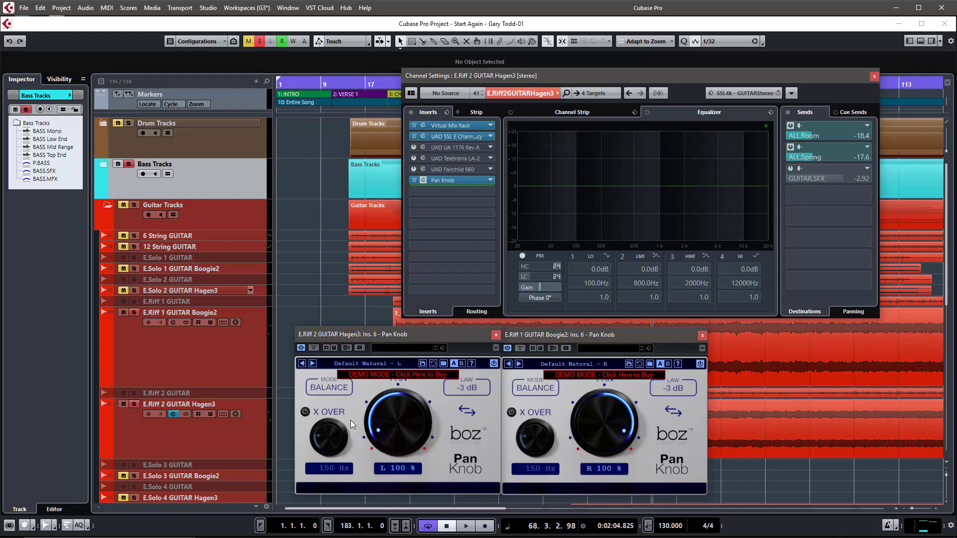
- Set the Hagen3 guitar's pan to L 120 % and the Boogie2 guitar's pan to R 120 %, and start playback
left_click_drag(399, 430, 397, 476)
left_click_drag(615, 413, 646, 333)
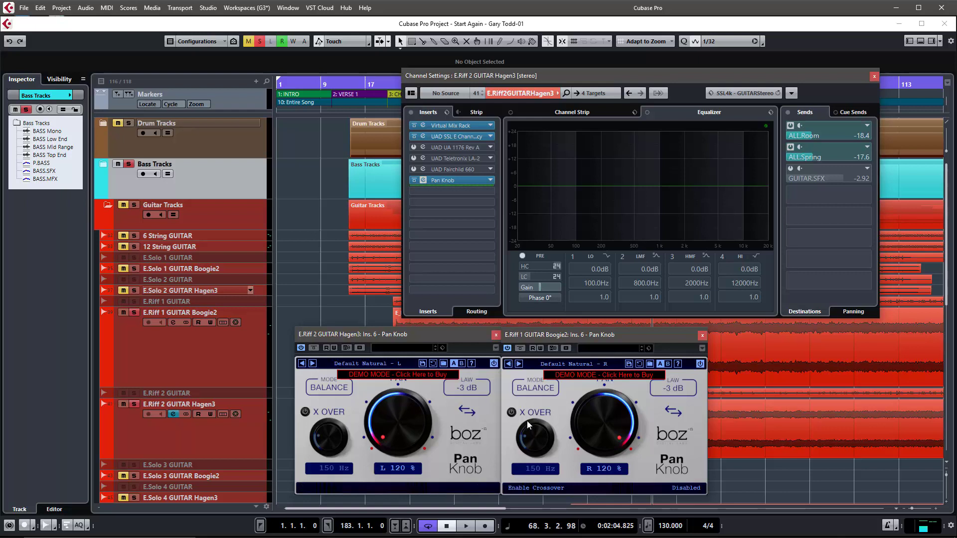
key("space")
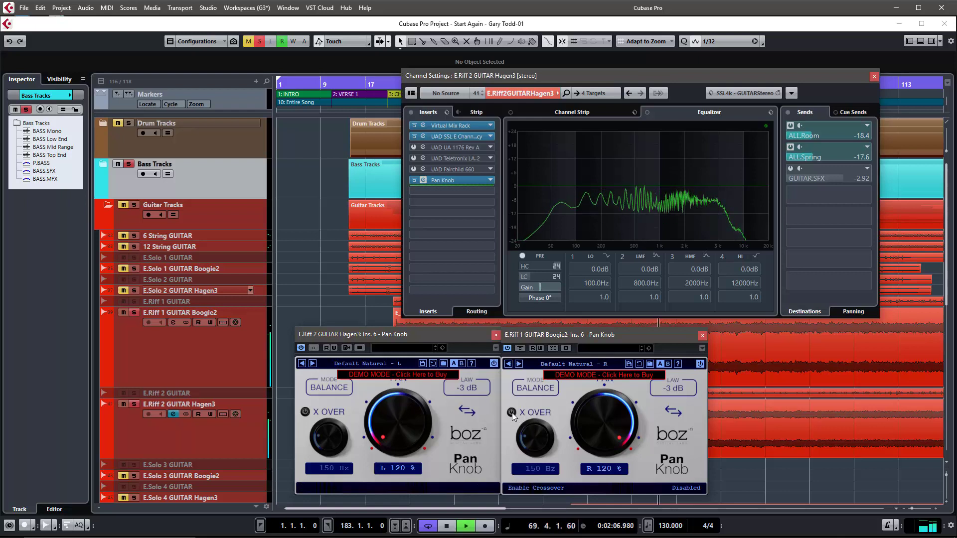
- Compare the 120 % panned guitars and bass with both 150 Hz crossovers on and off, stopping playback with both enabled
left_click(512, 413)
left_click(304, 412)
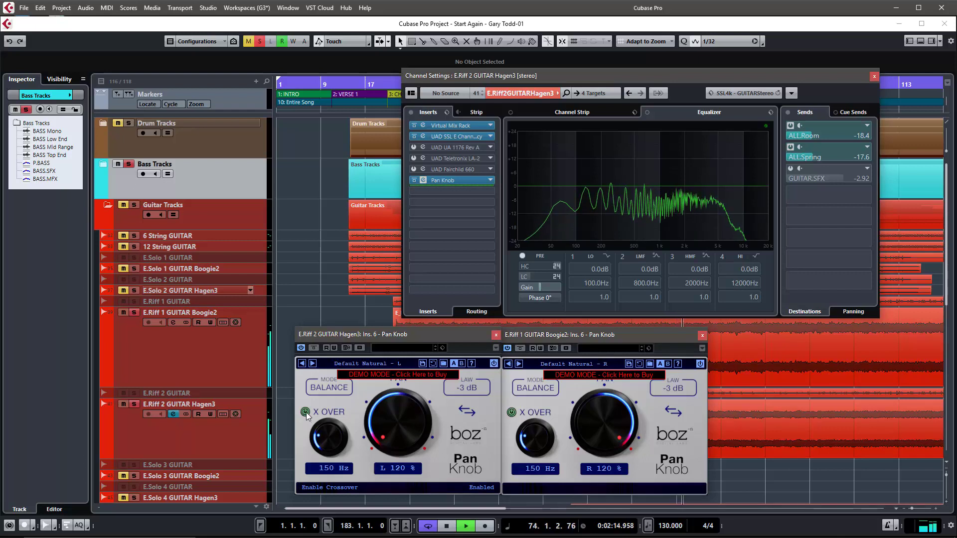
left_click(305, 412)
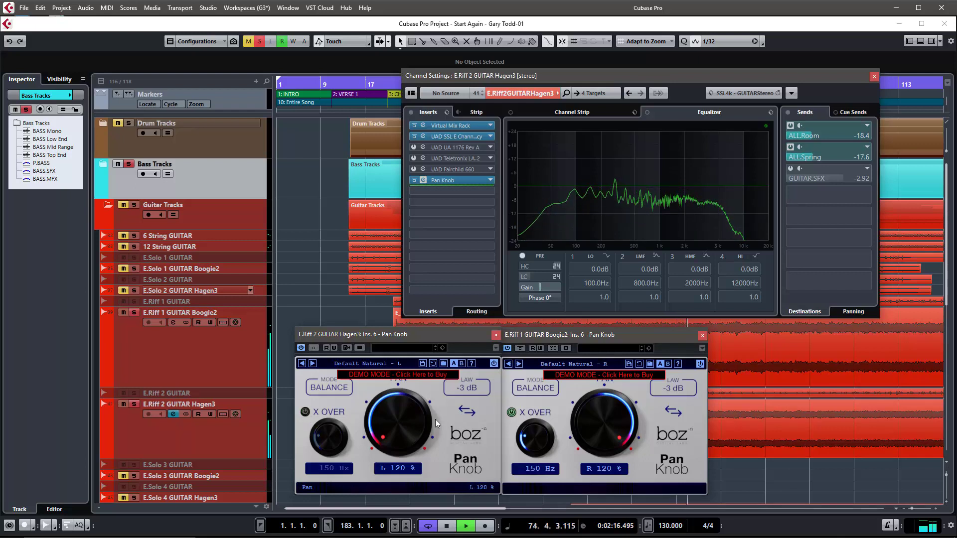
left_click(512, 412)
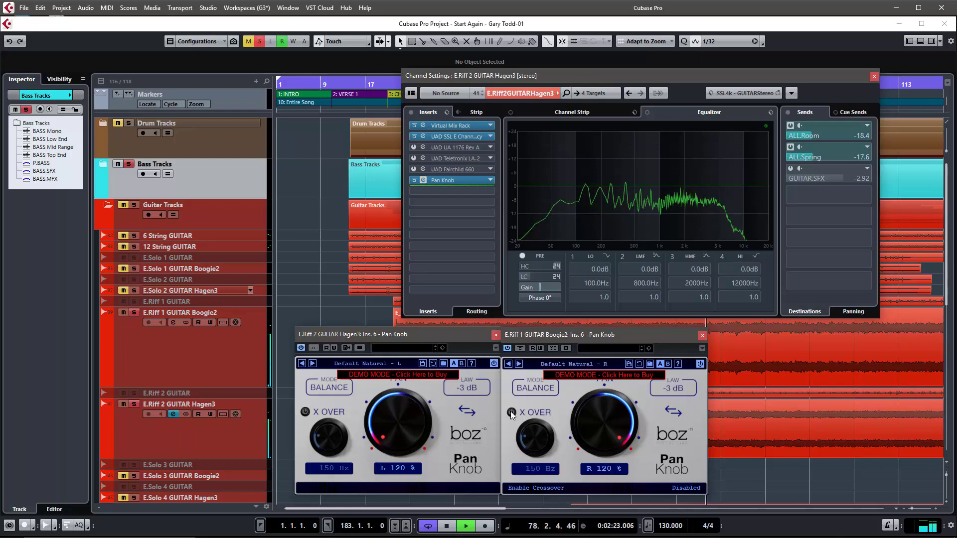
left_click(511, 413)
left_click(305, 412)
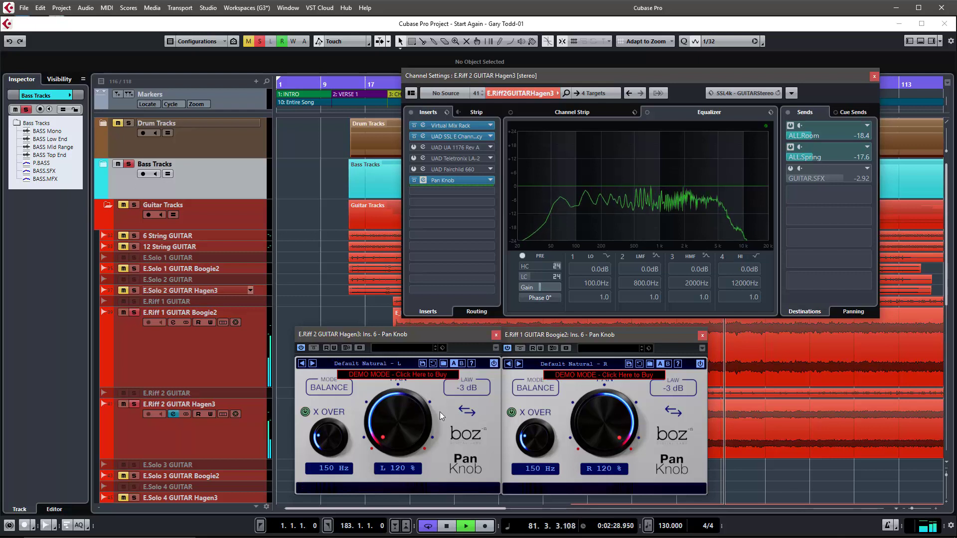
key("space")
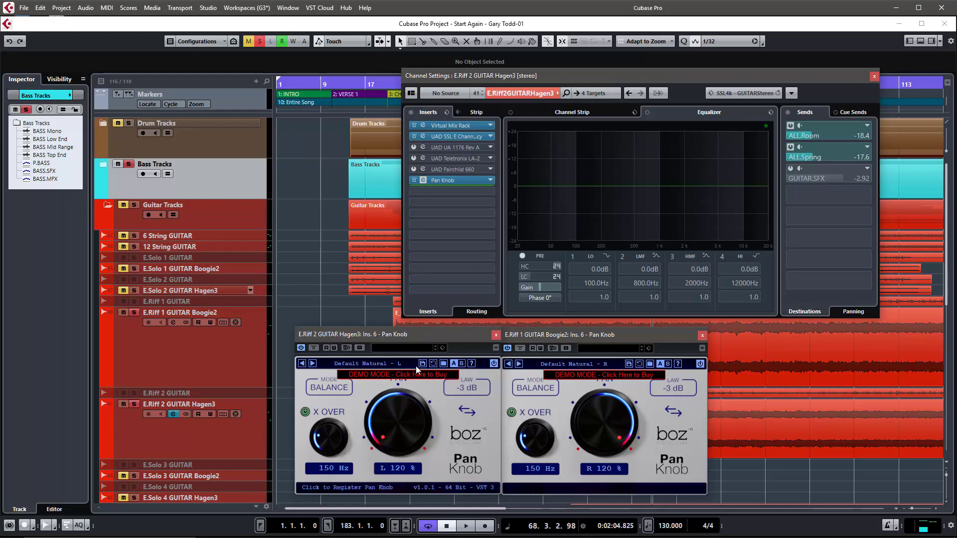
- Unsolo the Bass Tracks folder and play only the 120 % panned guitars, switching both crossovers off and back on to compare
left_click(119, 169)
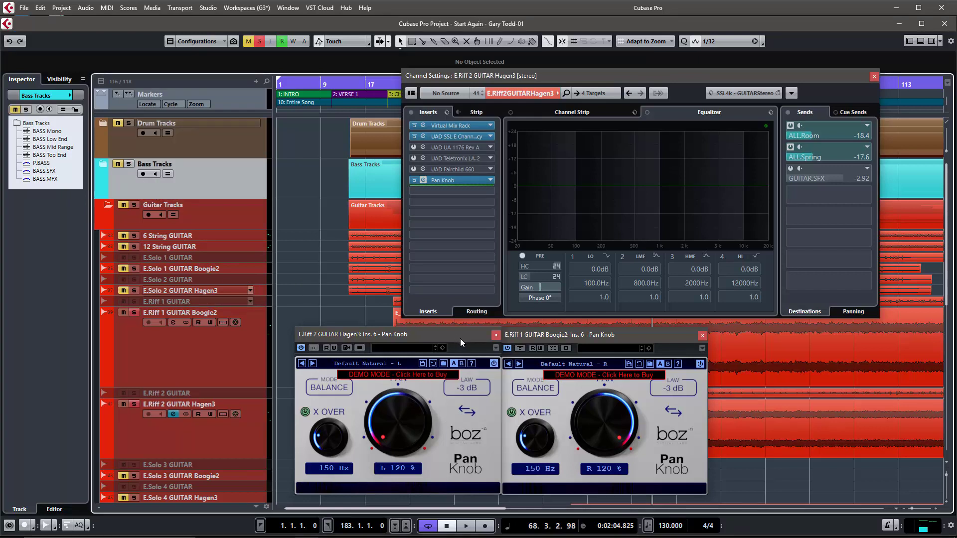
key("space")
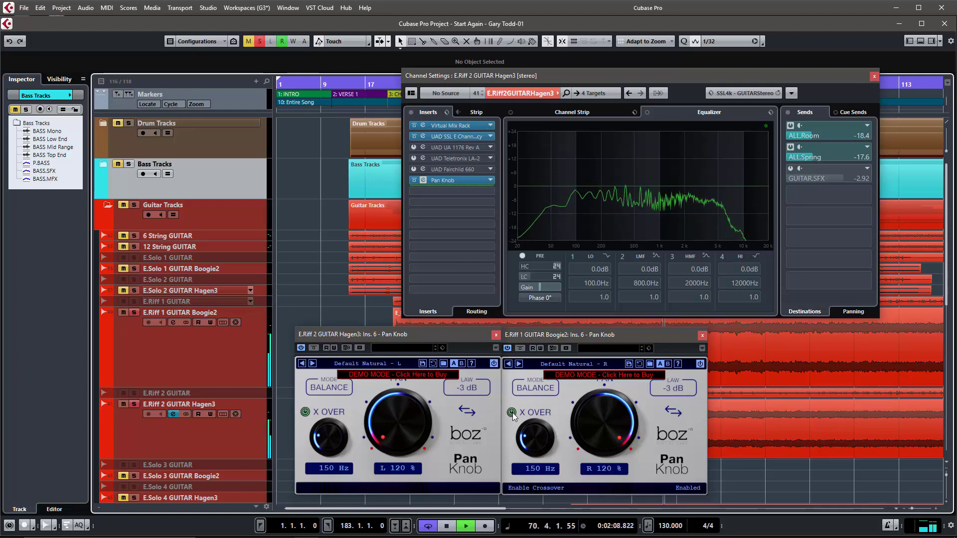
left_click(512, 413)
left_click(305, 412)
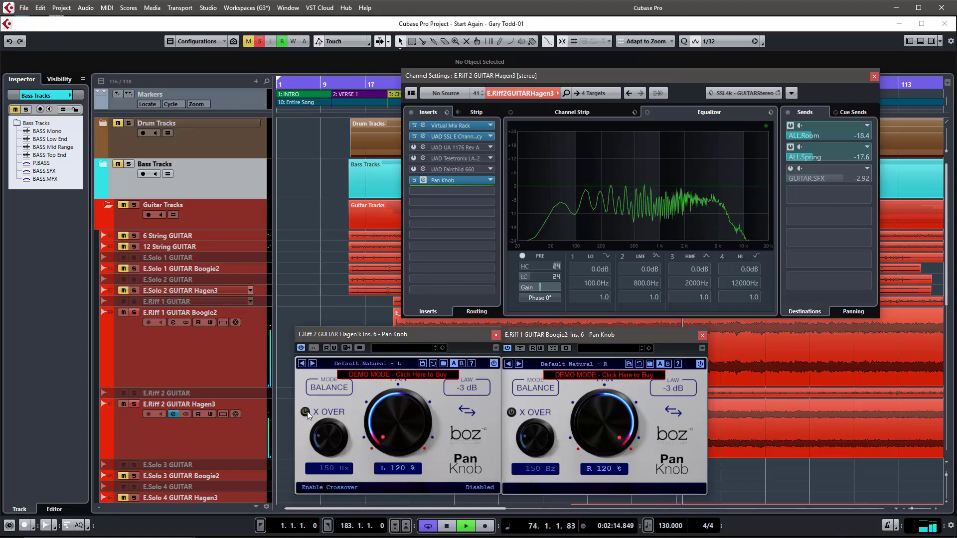
left_click(305, 412)
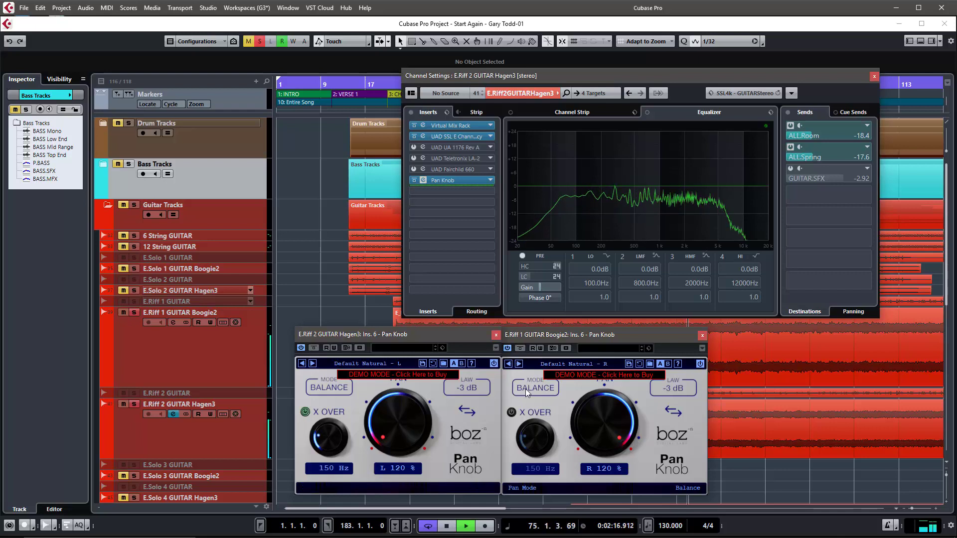
left_click(512, 413)
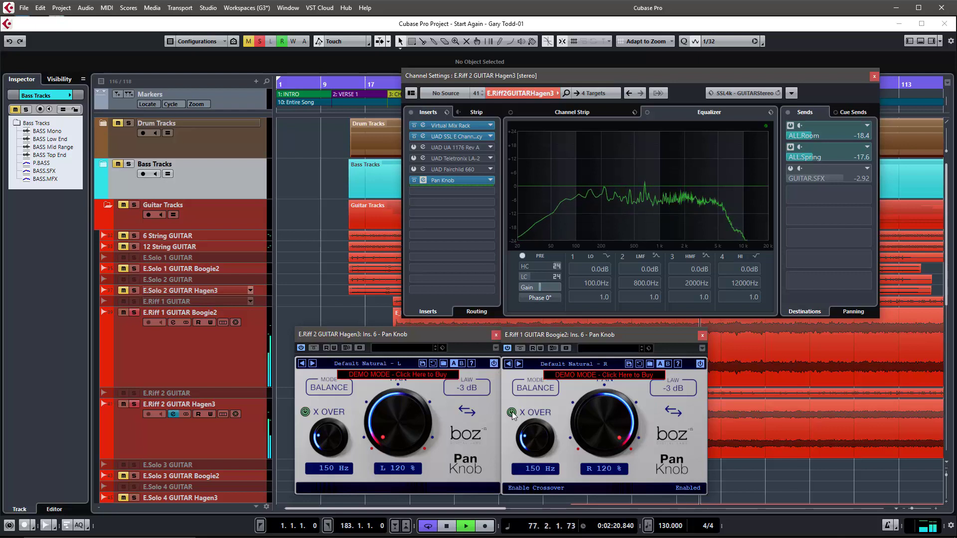
key("space")
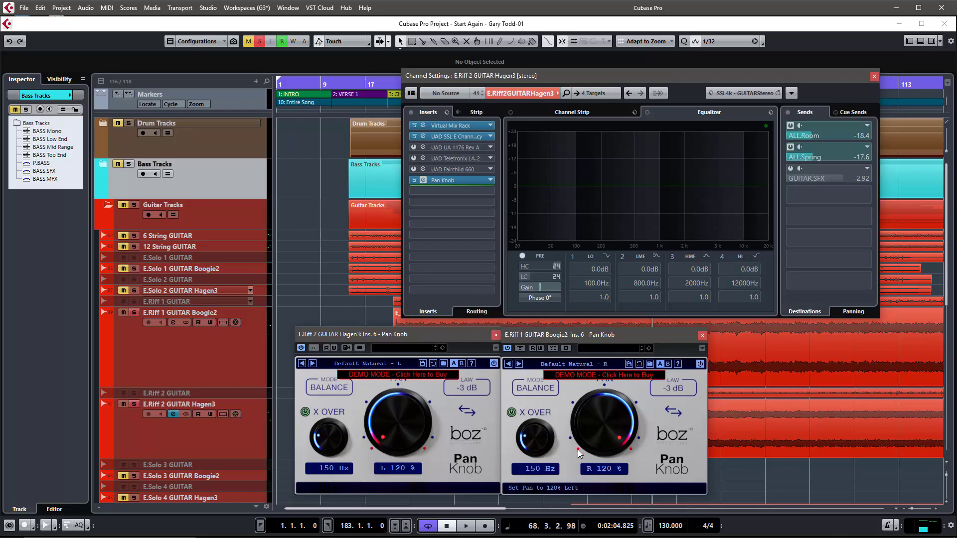
- Set the Boogie2 pan to R 100 % and the Hagen3 pan to L 99 %, and leave only the Hagen3 riff guitar soloed
left_click_drag(620, 454, 640, 439)
left_click(363, 438)
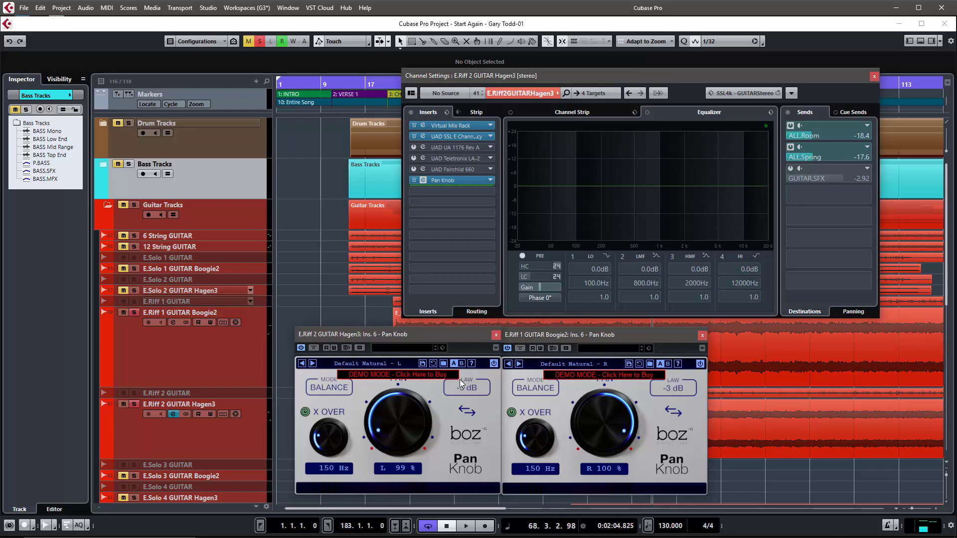
key("space")
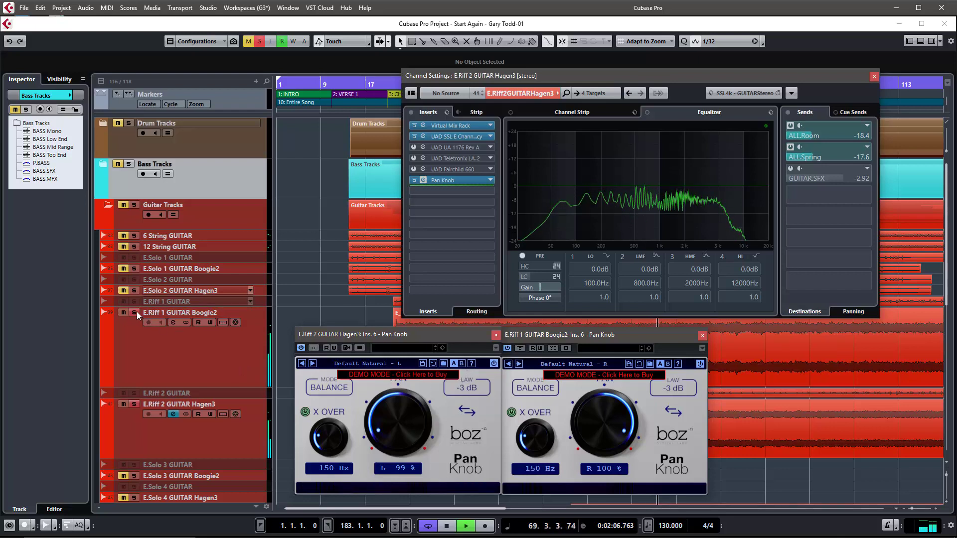
key("space")
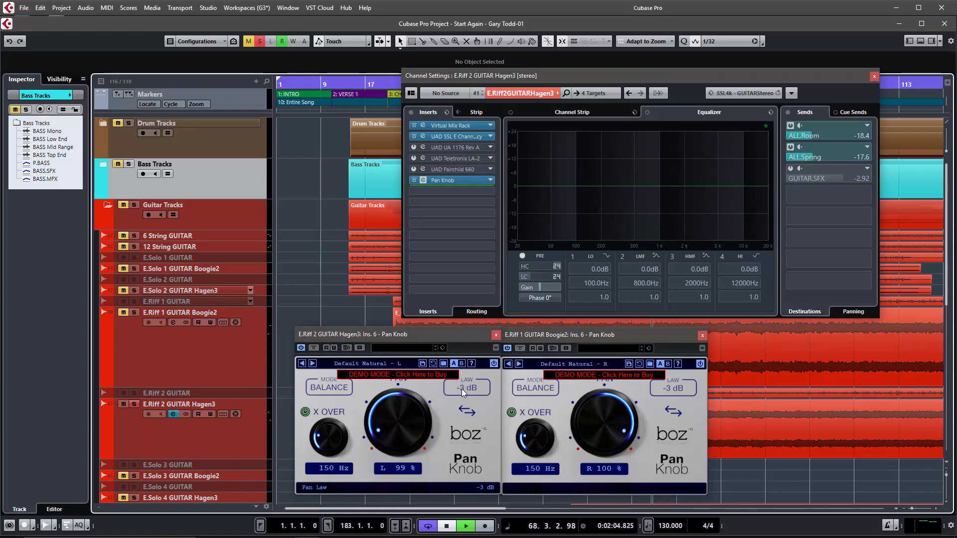
- Play the Hagen3 guitar with its pan law set to Linear, comparing the centre position with L 99 %, and stop playback
key("space")
left_click(461, 389)
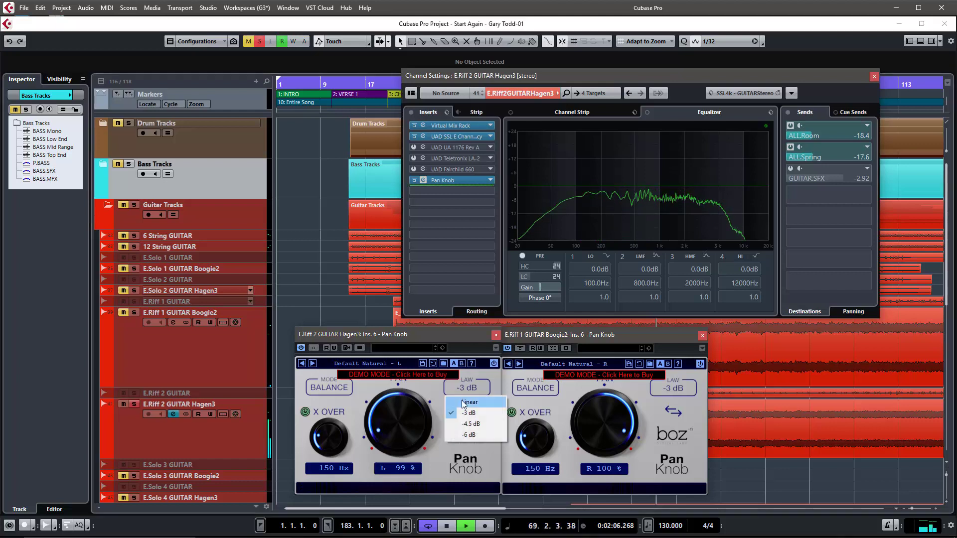
left_click(462, 399)
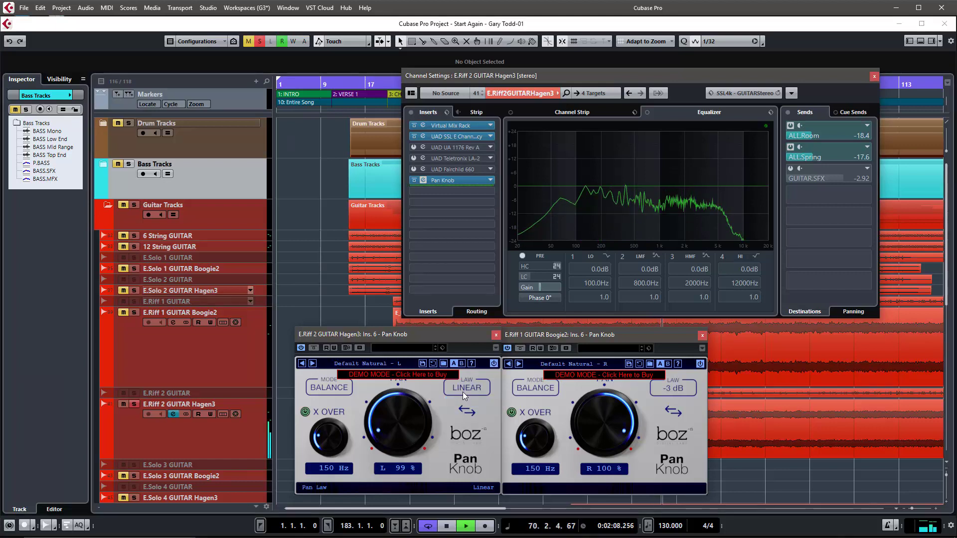
left_click(398, 385)
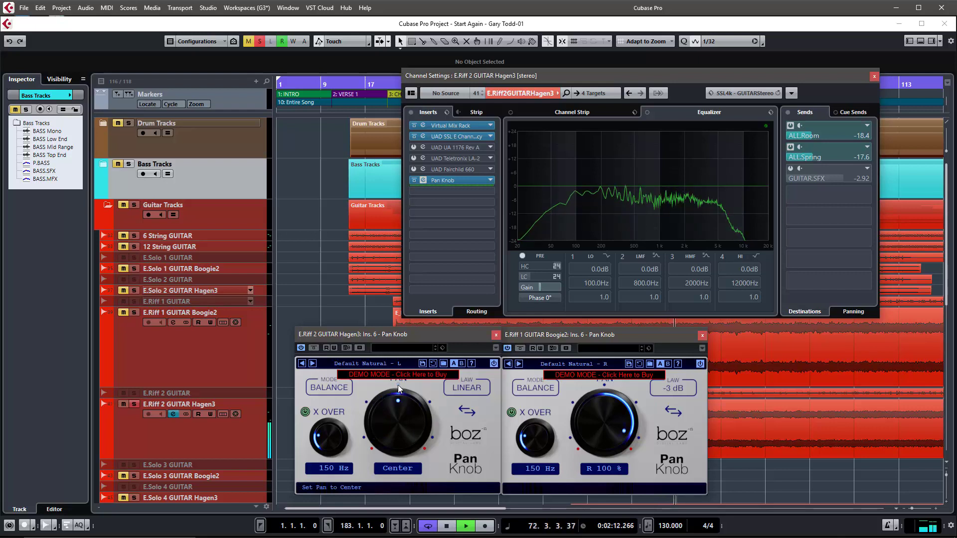
left_click(364, 436)
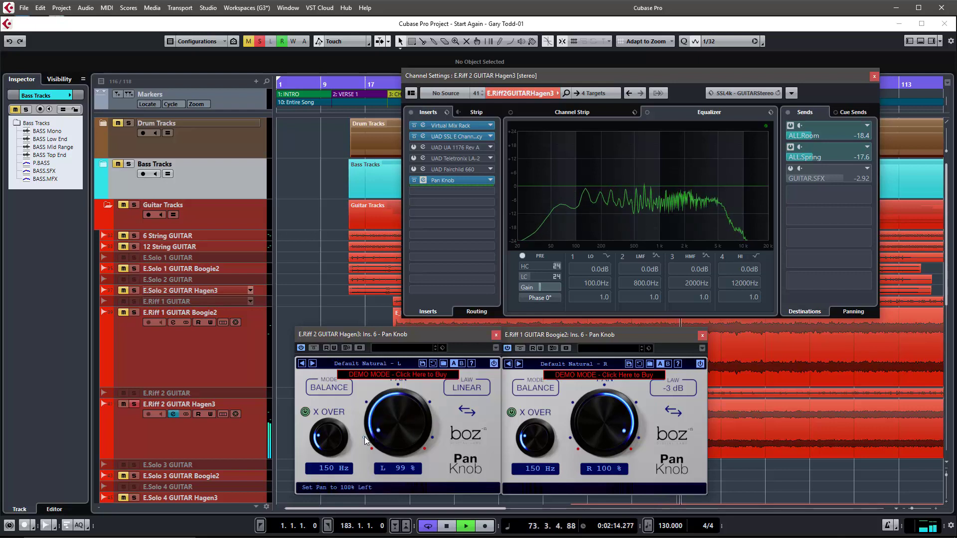
key("space")
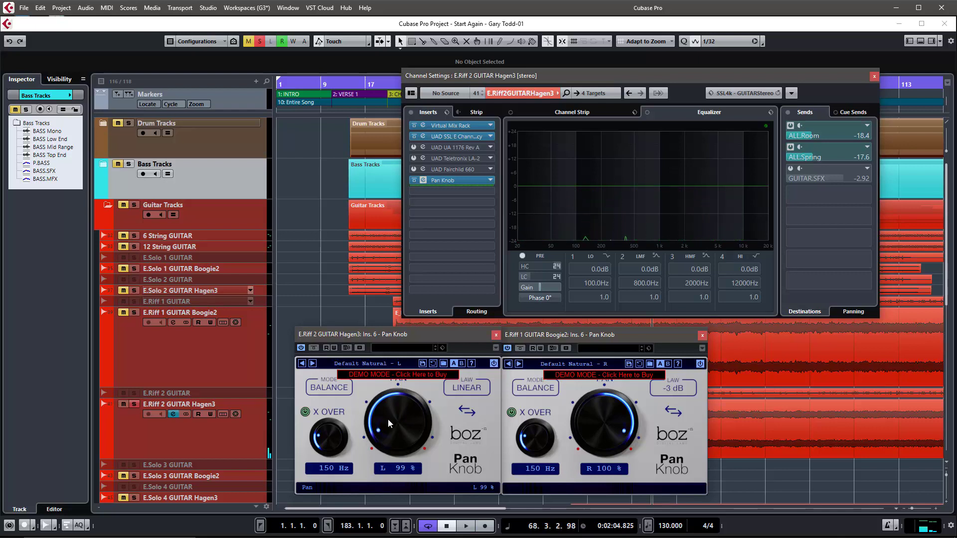
- Set the Hagen3 pan law to -3 dB and play it, moving the pan to centre and back to L 99 %
left_click(472, 389)
left_click(470, 413)
key("space")
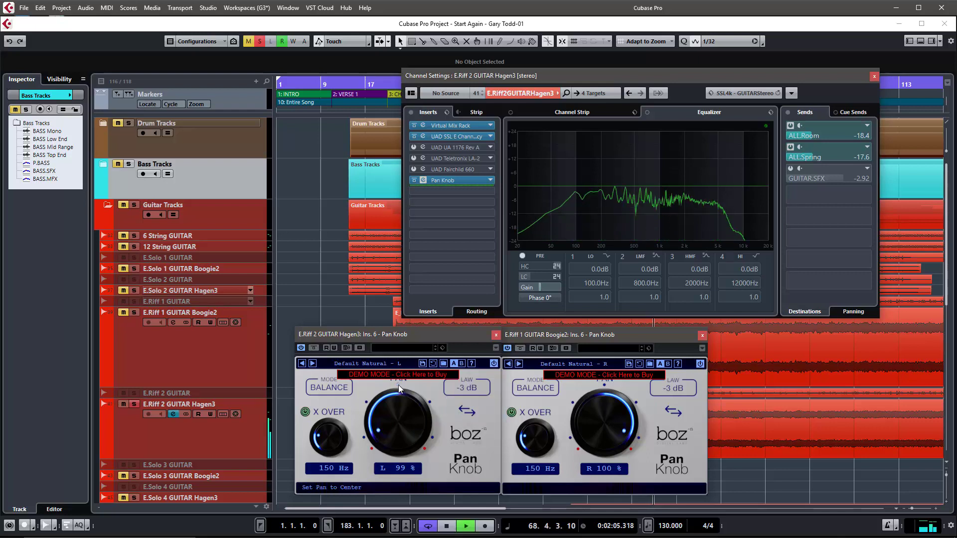
left_click(398, 385)
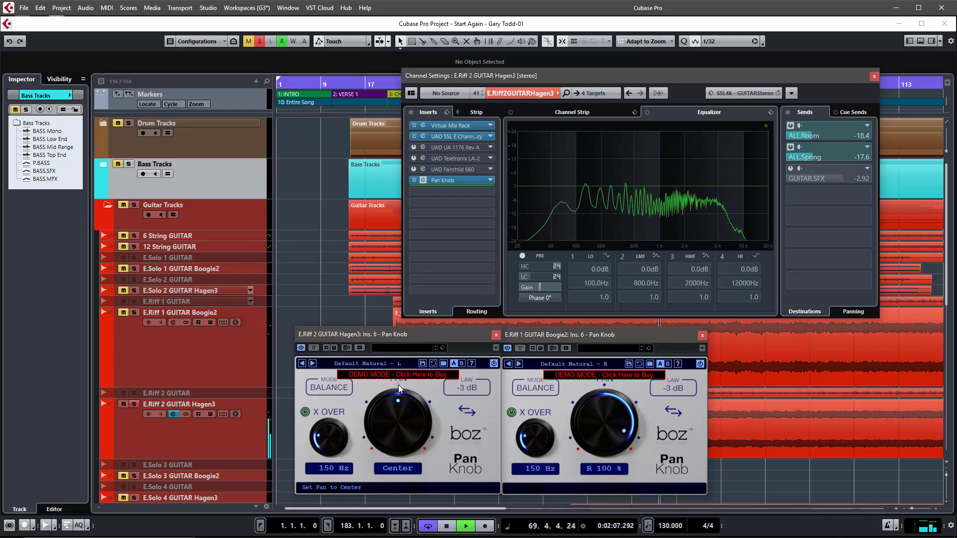
left_click(366, 438)
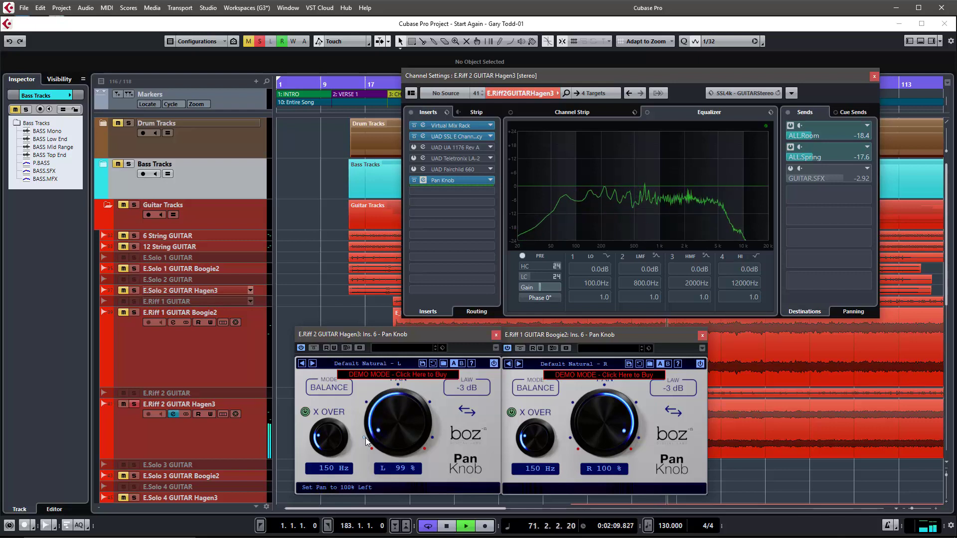
- Audition the Hagen3 guitar at the -4.5 dB pan law, set the law to -6 dB with the pan centred, and stop playback
left_click(464, 388)
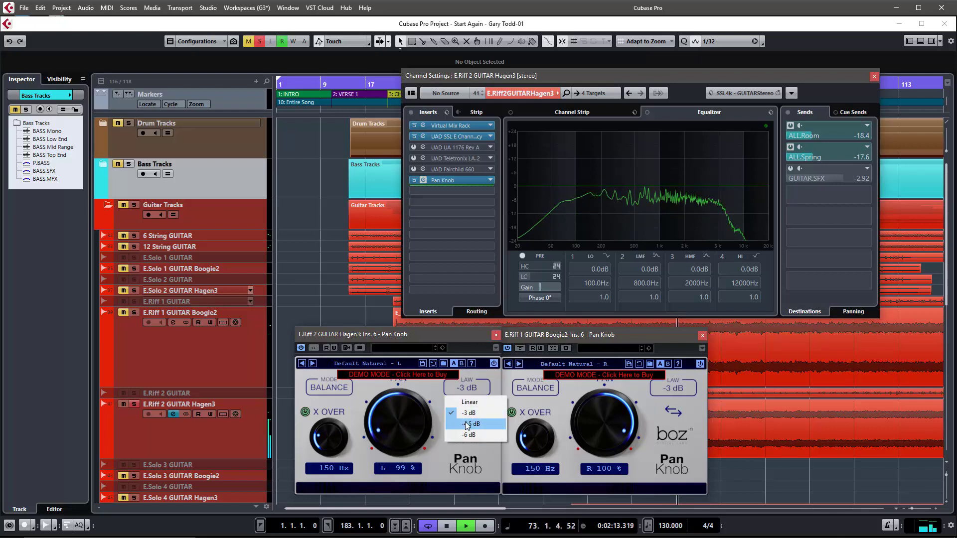
left_click(465, 423)
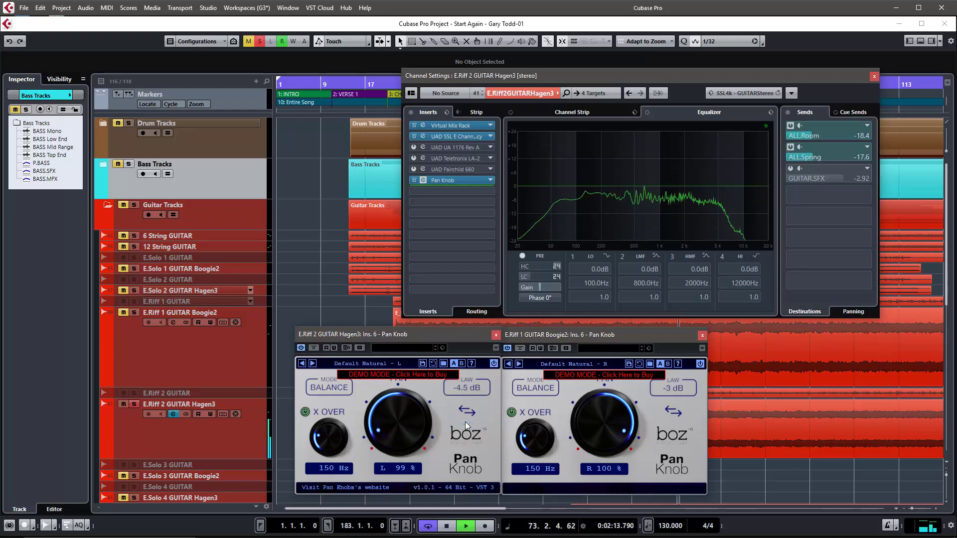
left_click(461, 390)
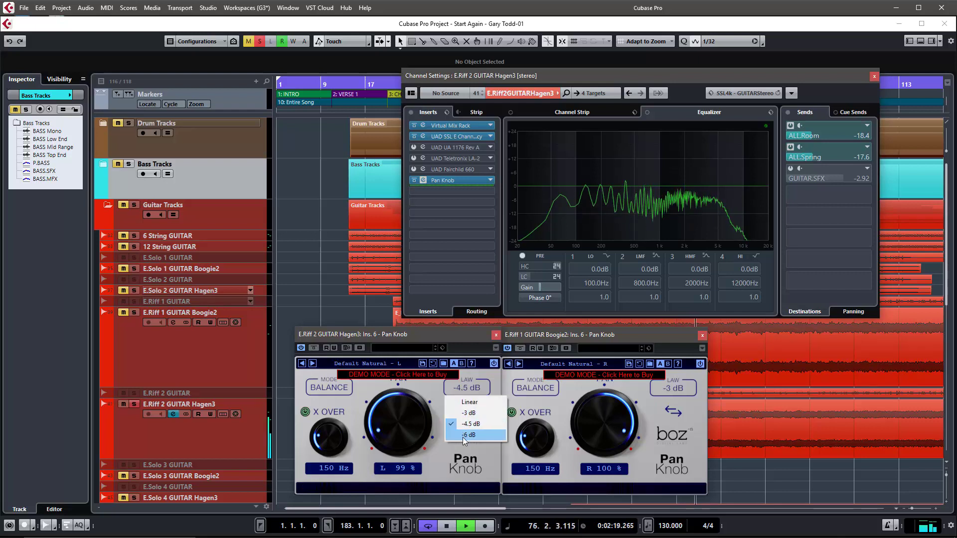
left_click(462, 438)
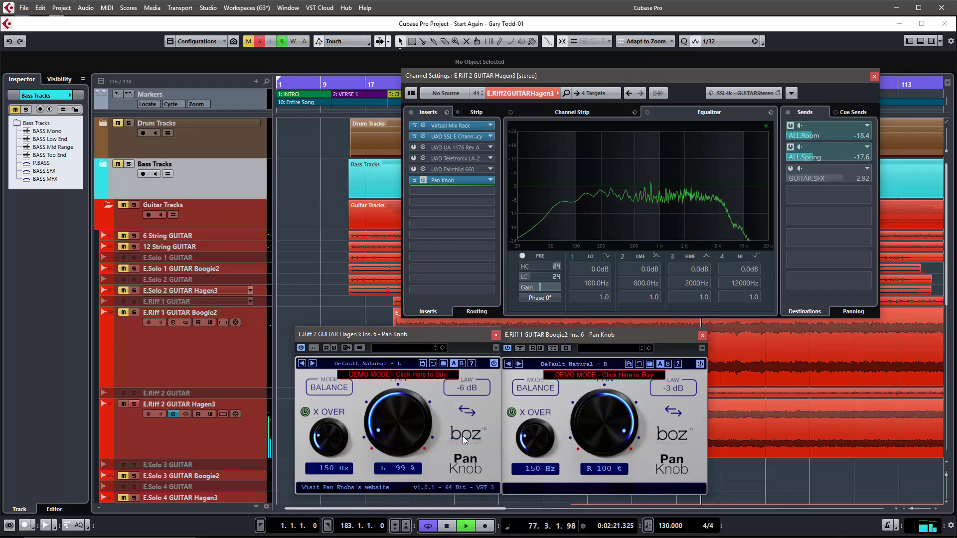
left_click(397, 385)
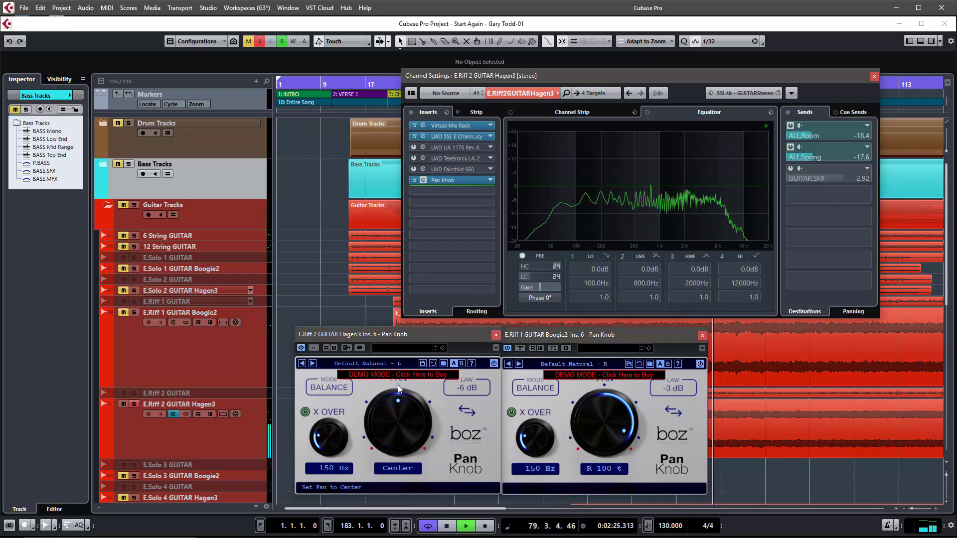
key("space")
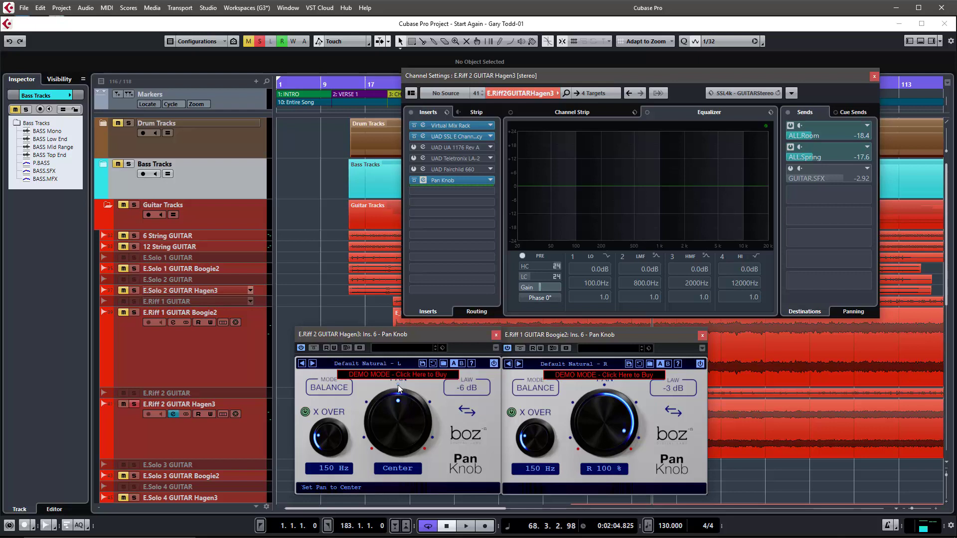
- Audition the Hagen3 guitar with the Linear pan law, moving between Center and L 99 %, and set its pan law to -3 dB
left_click(465, 387)
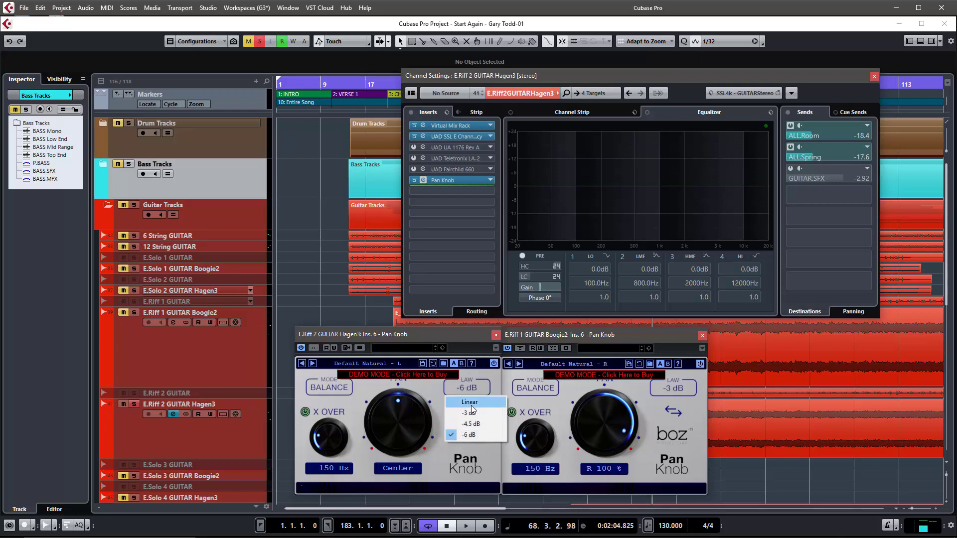
left_click(476, 405)
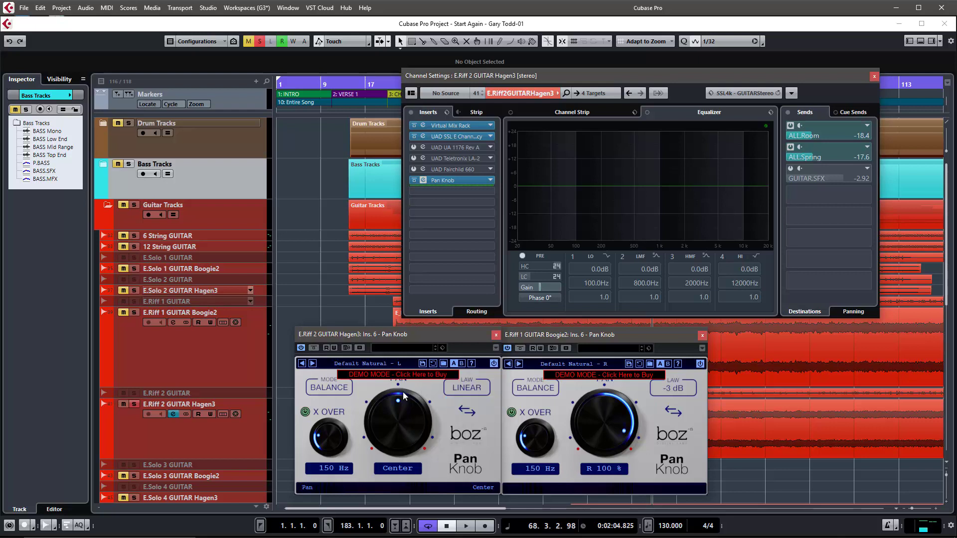
key("space")
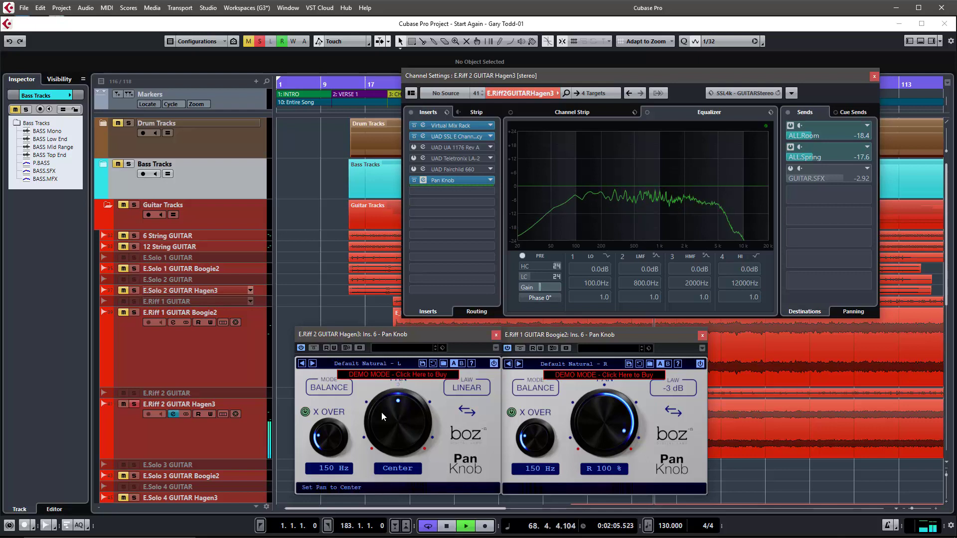
left_click(363, 438)
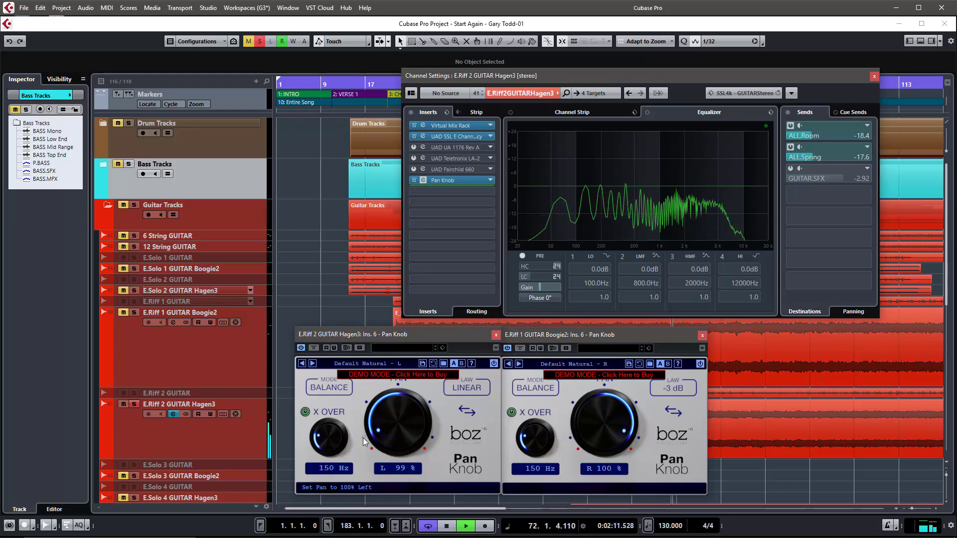
left_click(398, 389)
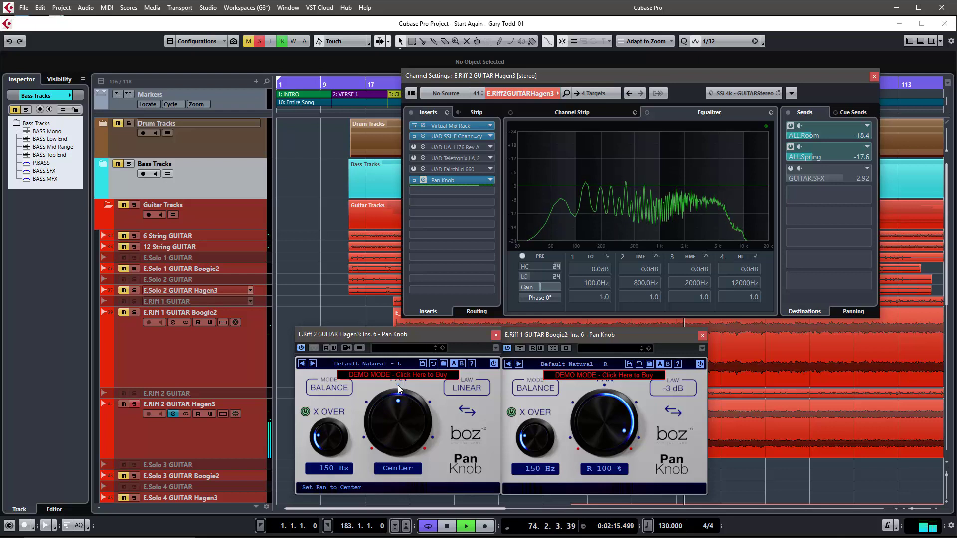
left_click(362, 440)
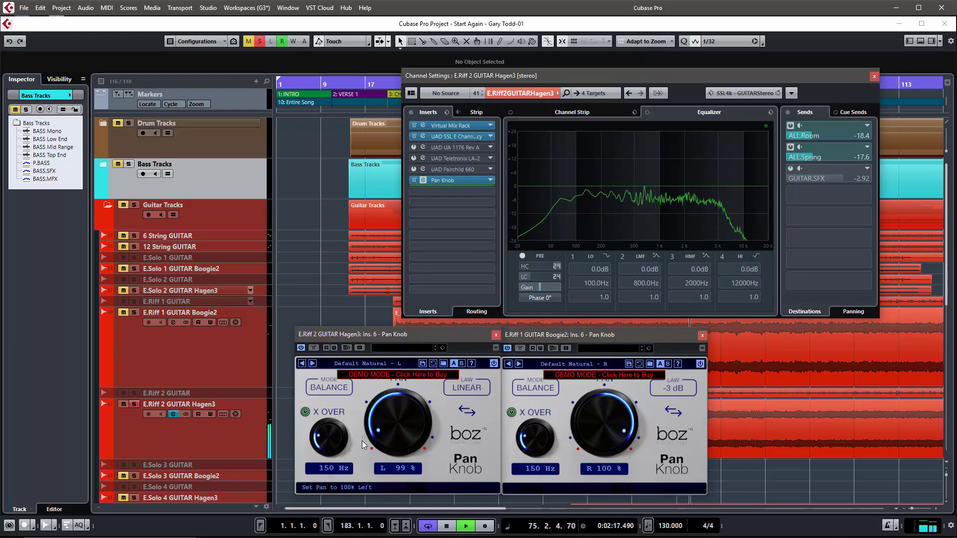
key("space")
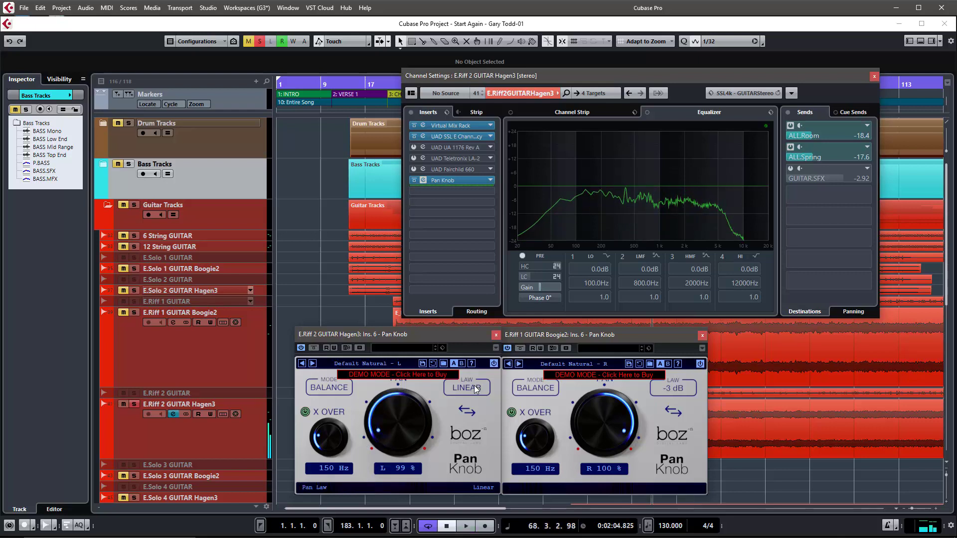
left_click(472, 387)
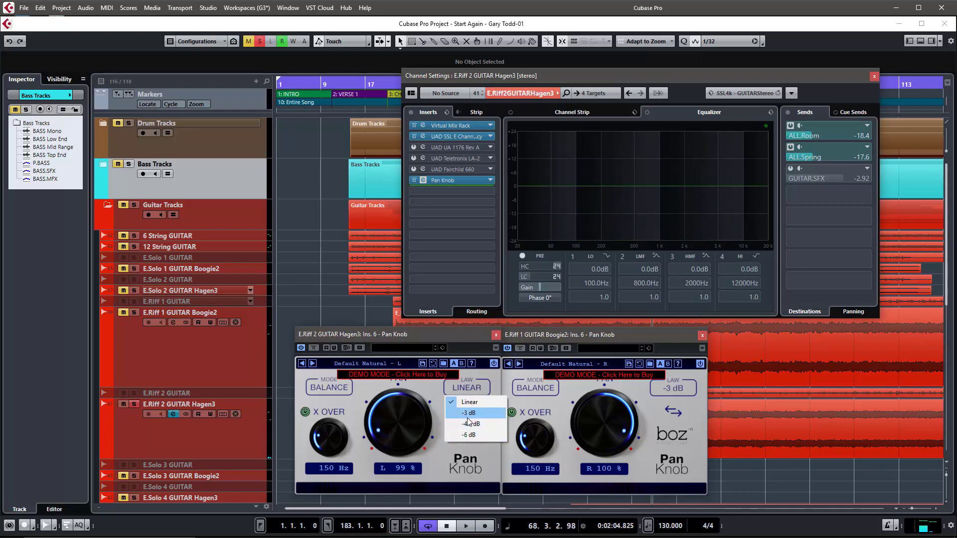
left_click(468, 414)
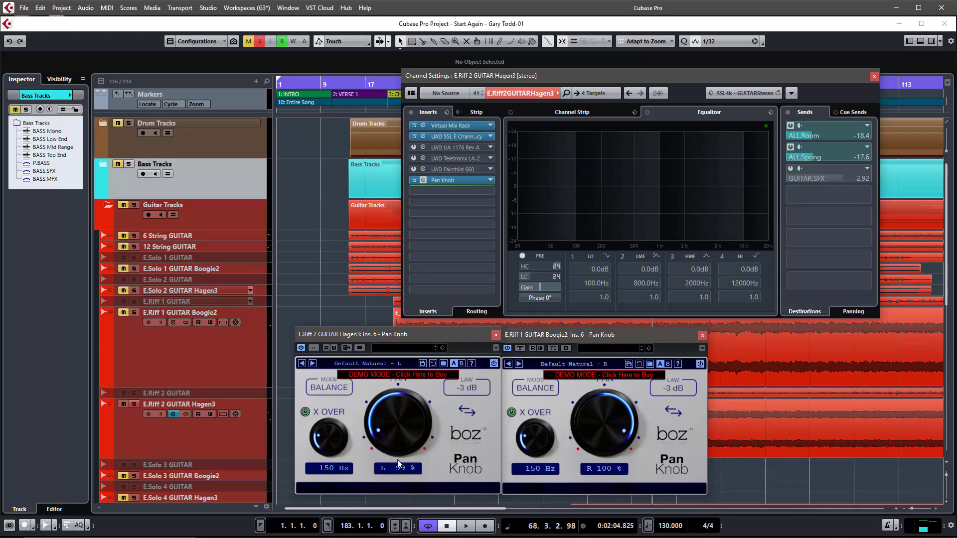
- Load the Dumb Pan - L preset and then Delay Pan - L on the Hagen3 Pan Knob, and play the Delay Pan setting briefly
left_click(394, 364)
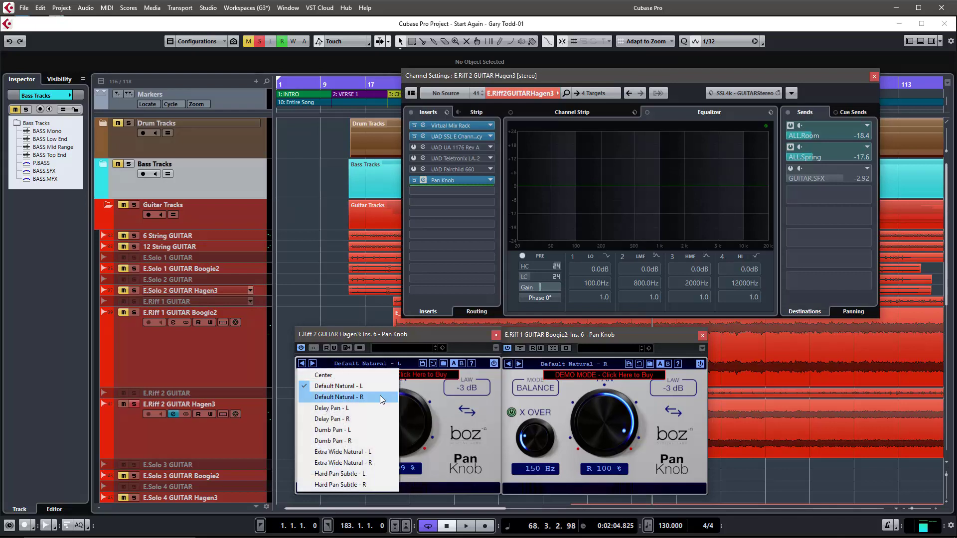
left_click(345, 432)
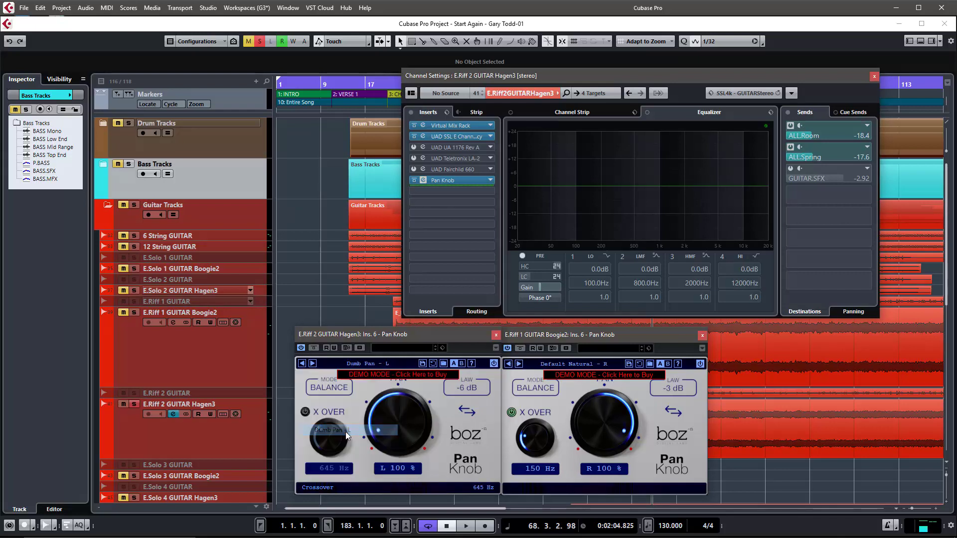
left_click(375, 363)
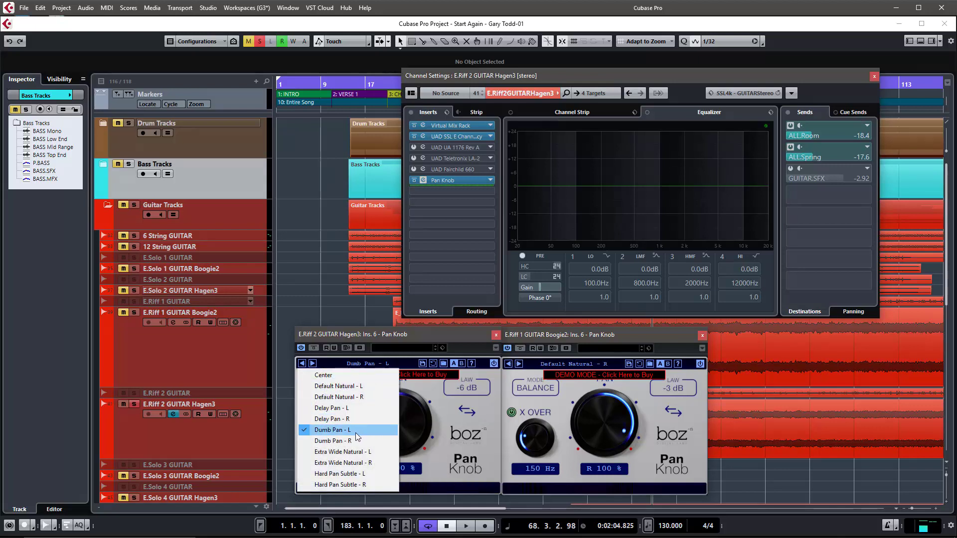
left_click(336, 408)
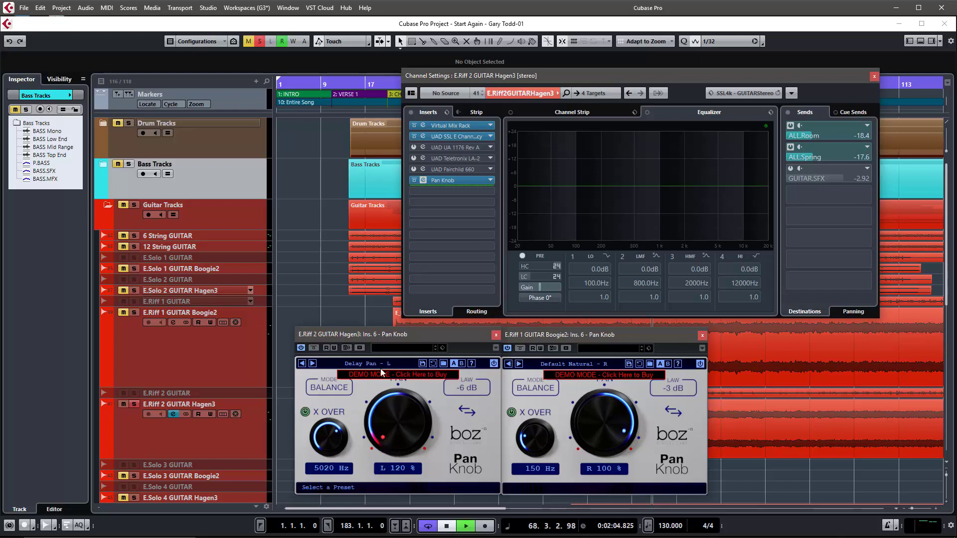
key("space")
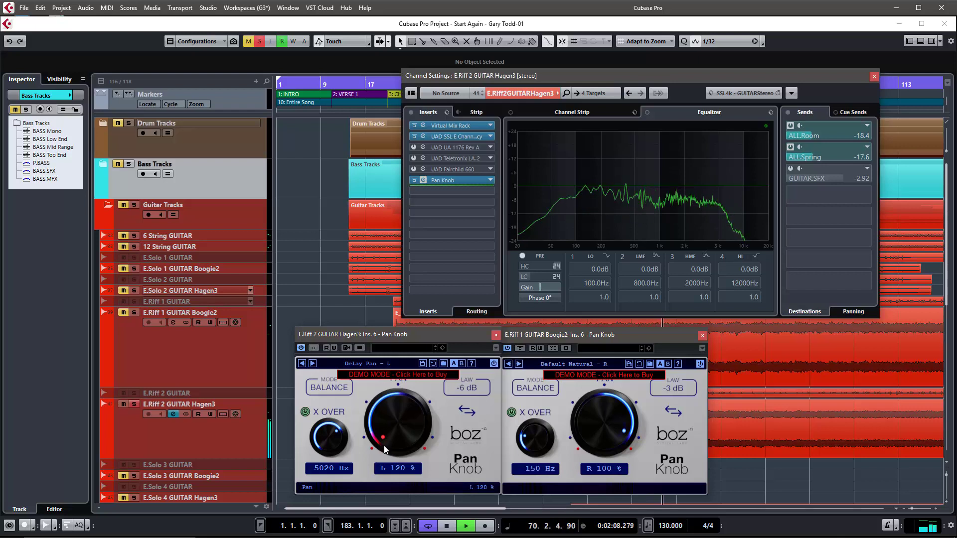
key("space")
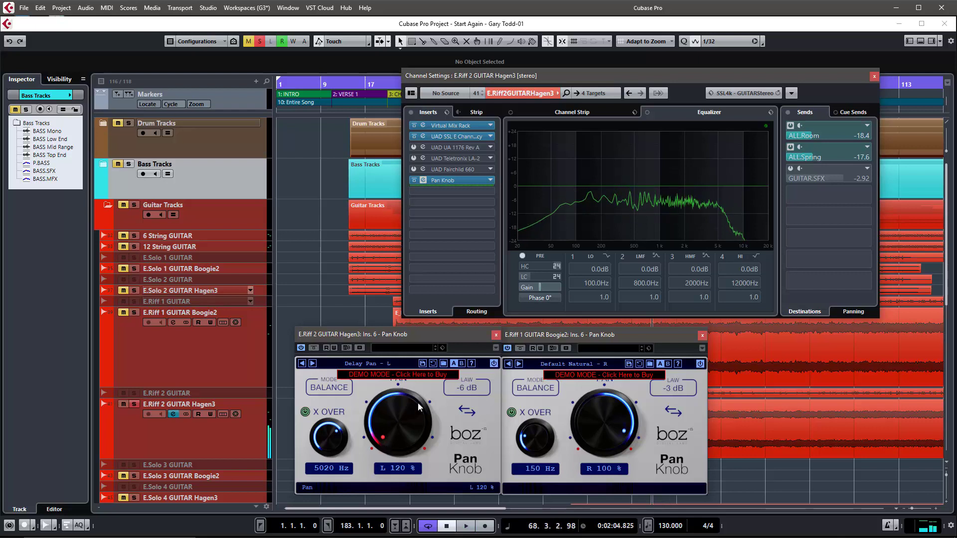
- Try the Extra Wide Natural - L and Hard Pan Subtle - L presets on Hagen3, and return it to Default Natural - L
left_click(371, 363)
left_click(352, 452)
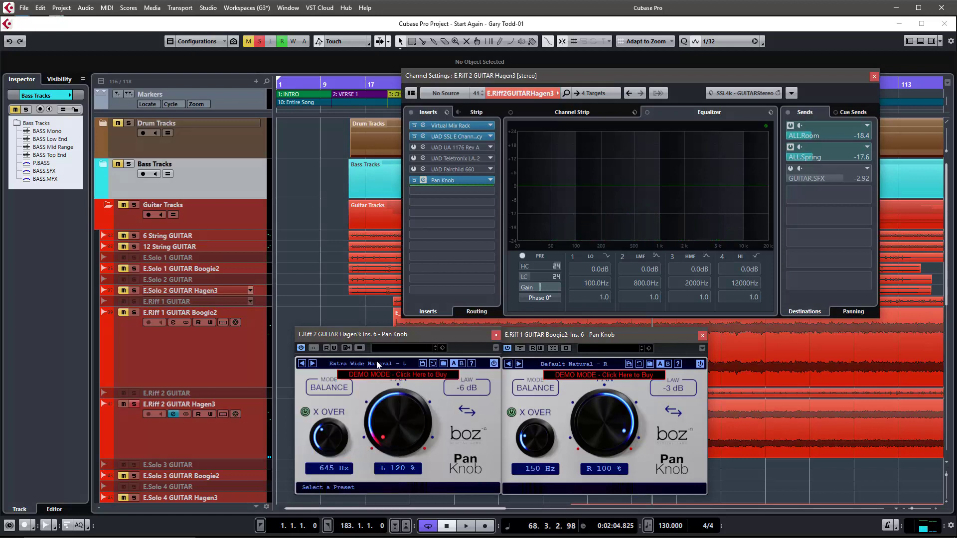
left_click(378, 363)
left_click(352, 471)
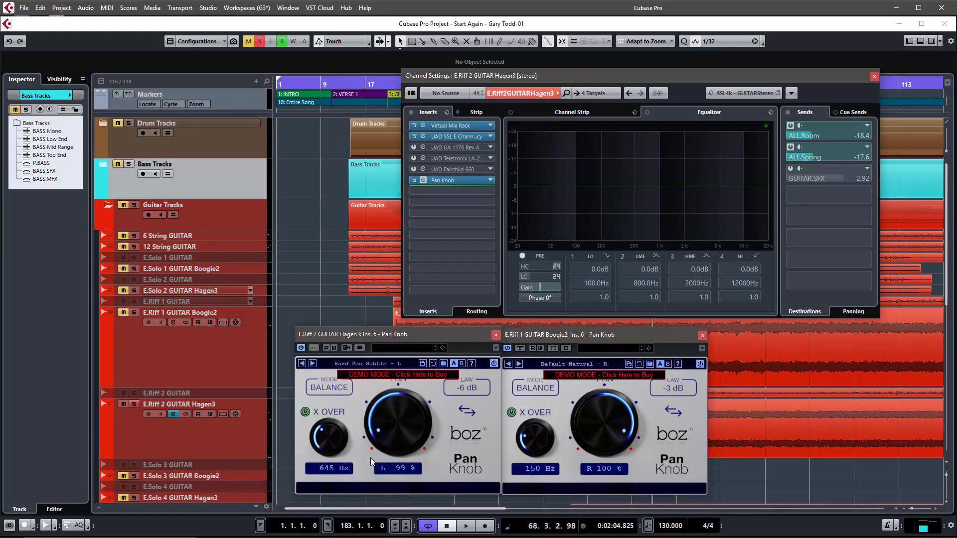
left_click(366, 362)
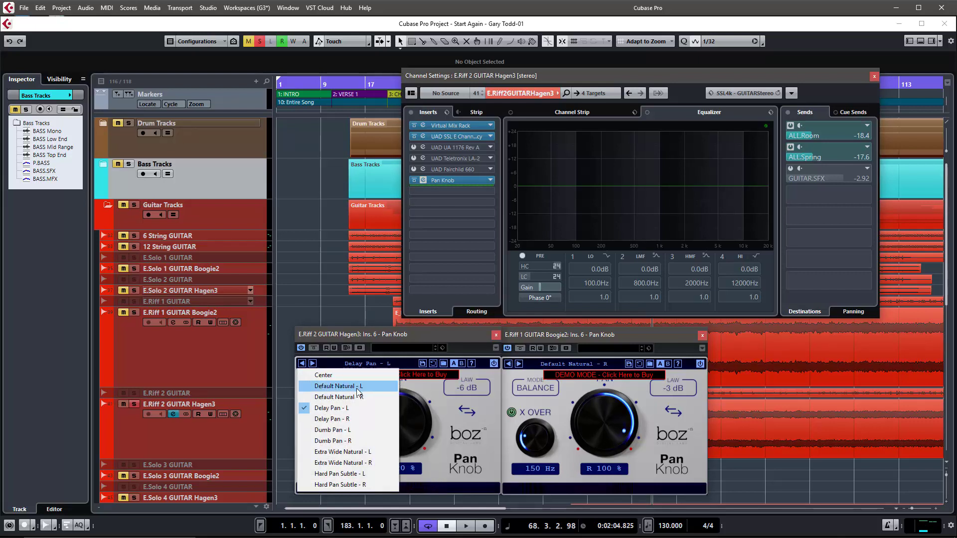
left_click(357, 387)
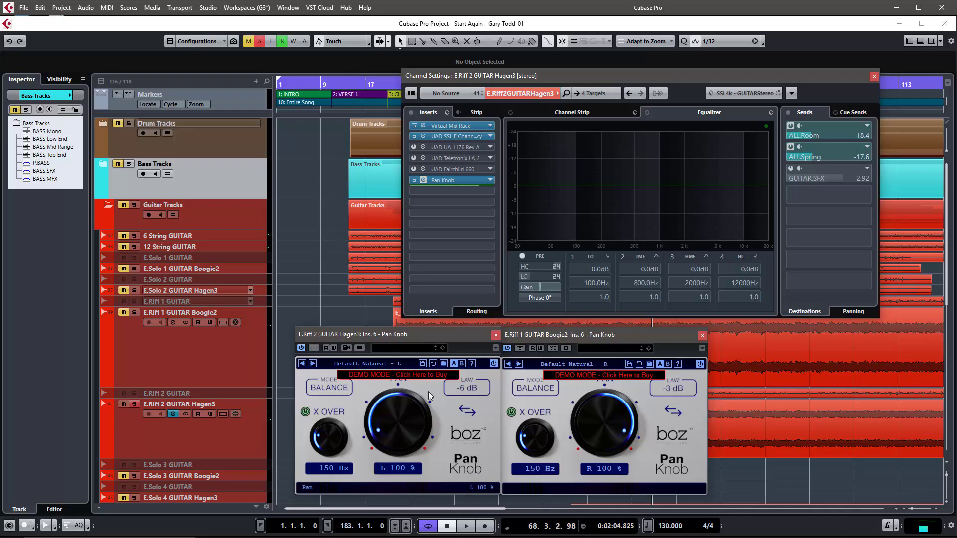
- Set the Hagen3 pan law to -3 dB, select the Boogie2 riff track, and briefly play both riff guitars together
left_click(465, 389)
left_click(468, 413)
left_click(159, 363)
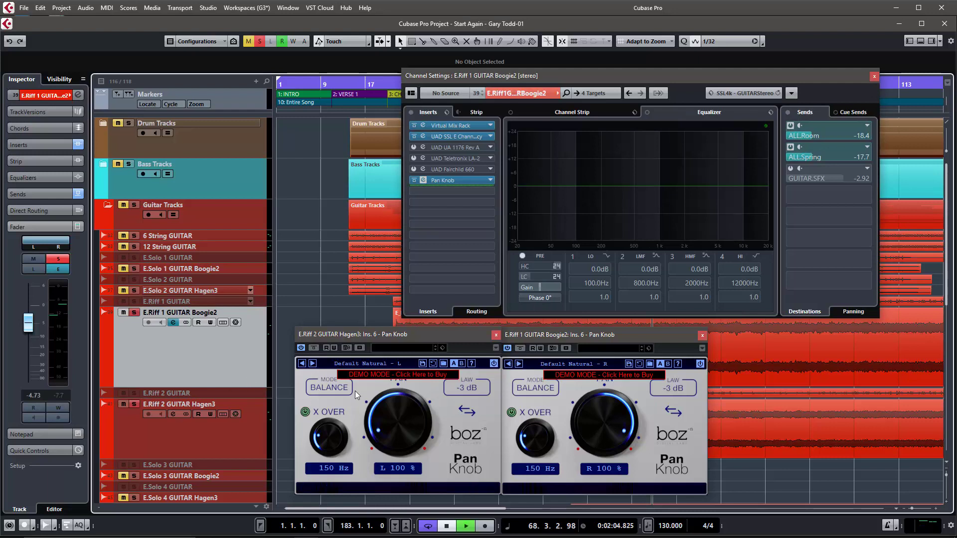
key("space")
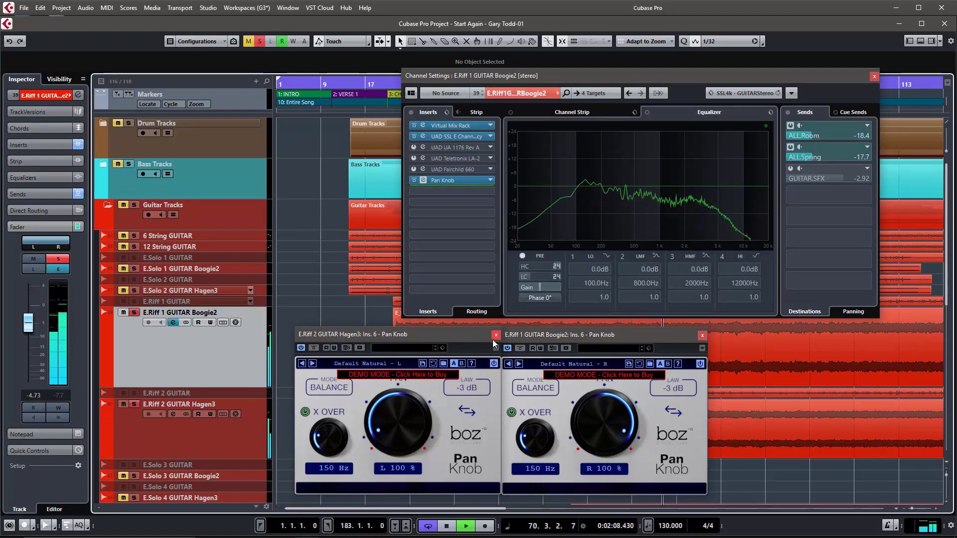
key("space")
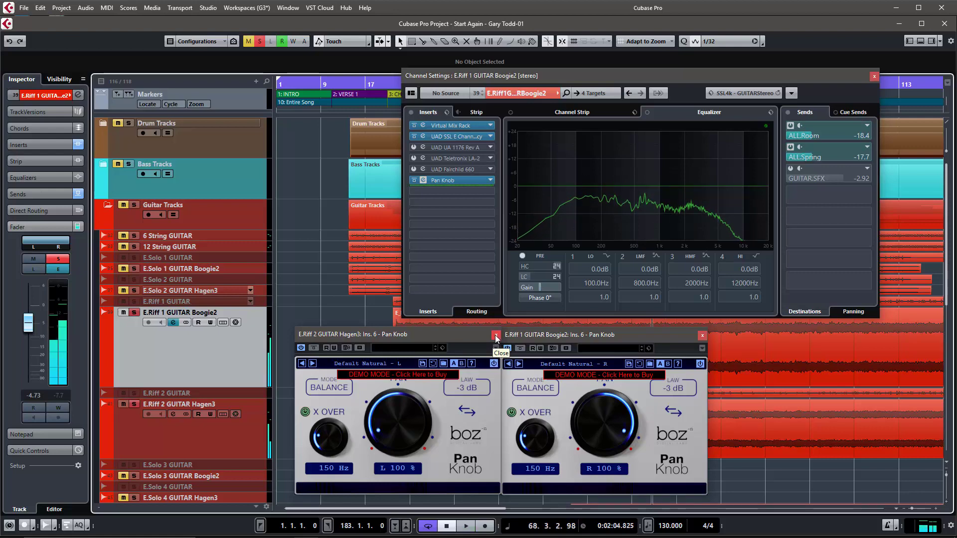
- Close both Pan Knob windows and open the channel settings of the GUITAR BUSS inside the BUSSes folder
left_click(496, 335)
left_click(700, 336)
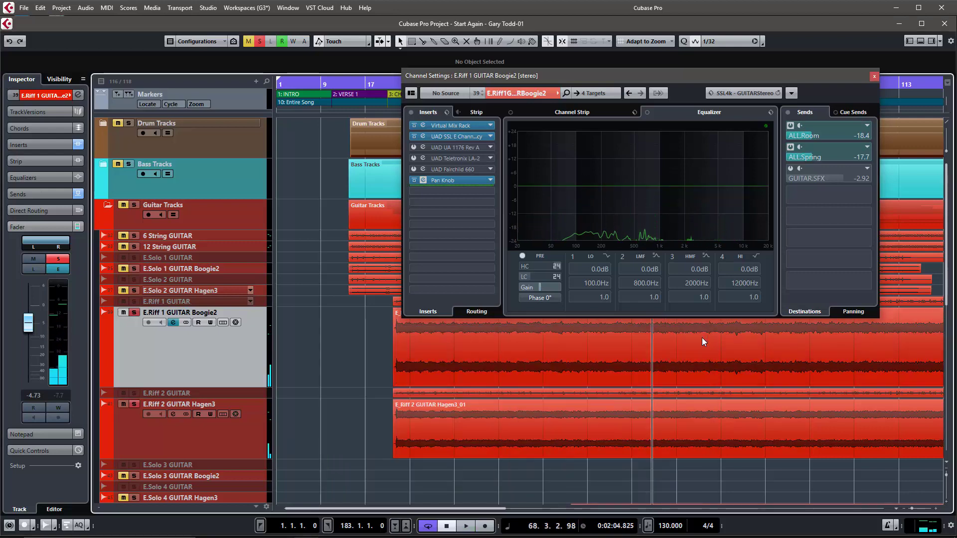
scroll(323, 343, "down", 5)
scroll(324, 345, "down", 3)
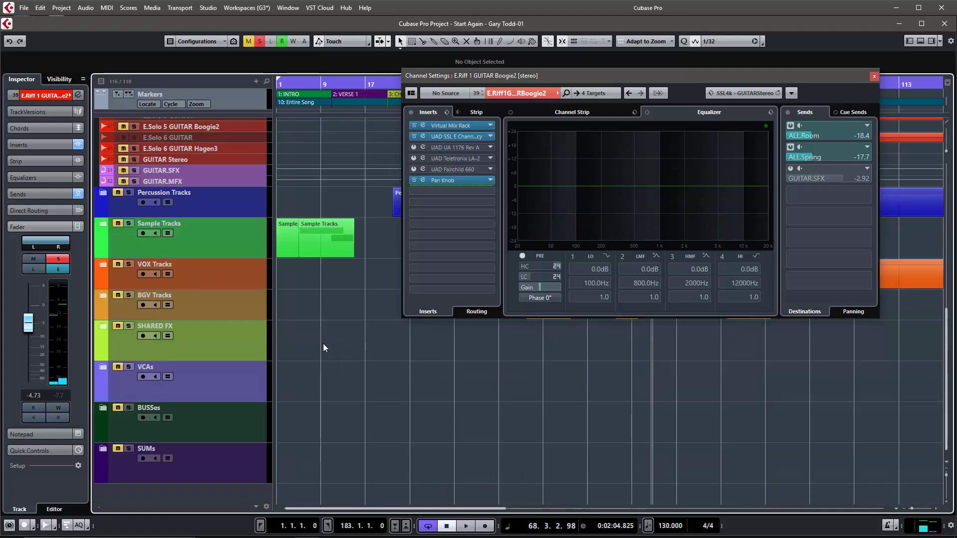
left_click(104, 408)
scroll(195, 435, "down", 3)
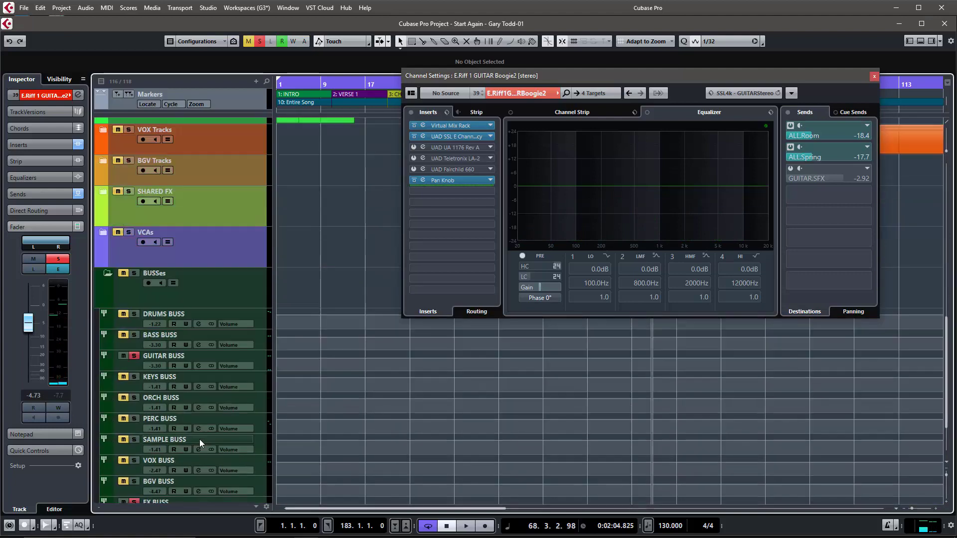
left_click(256, 360)
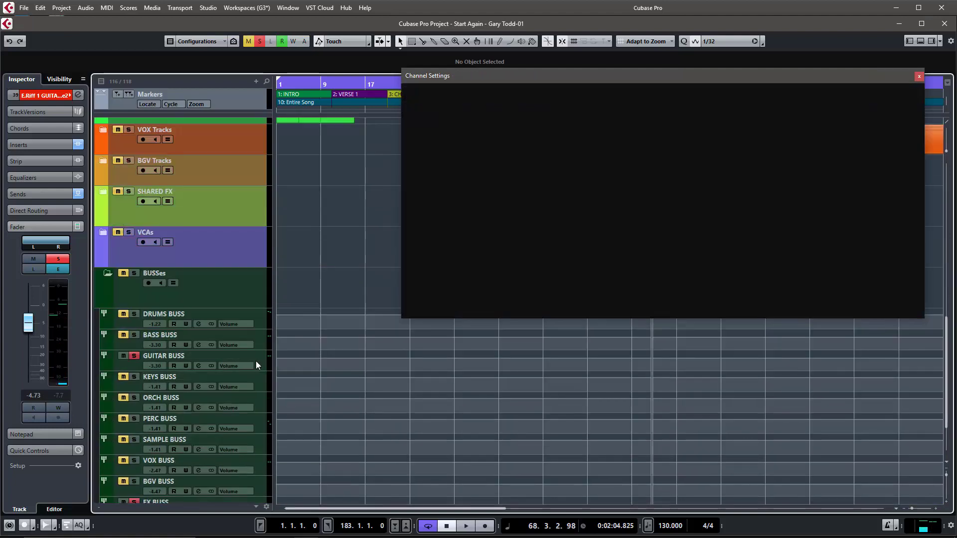
- Insert the Boz Digital Labs Pan Knob in slot 7 of the GUITAR BUSS and move its window below the insert list
left_click_drag(481, 213, 485, 190)
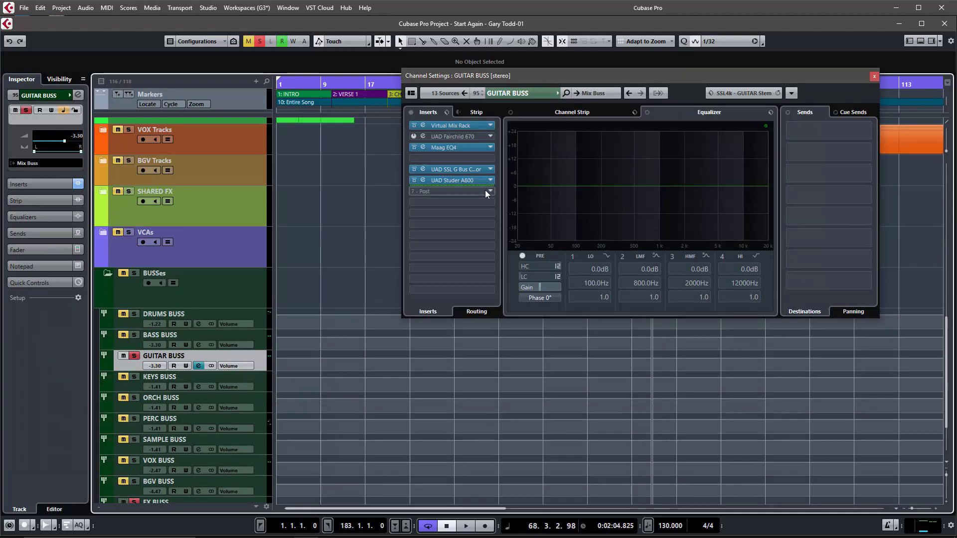
left_click(490, 192)
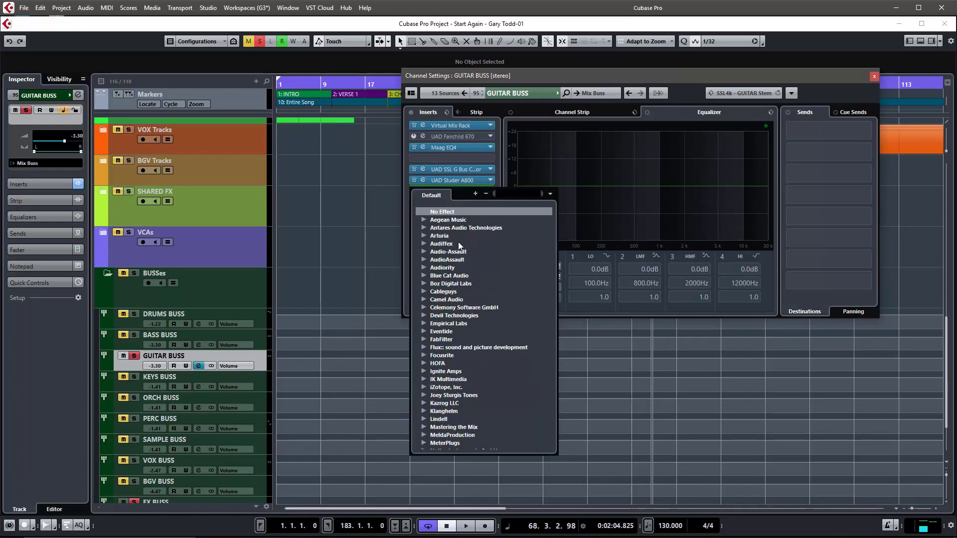
type("pan")
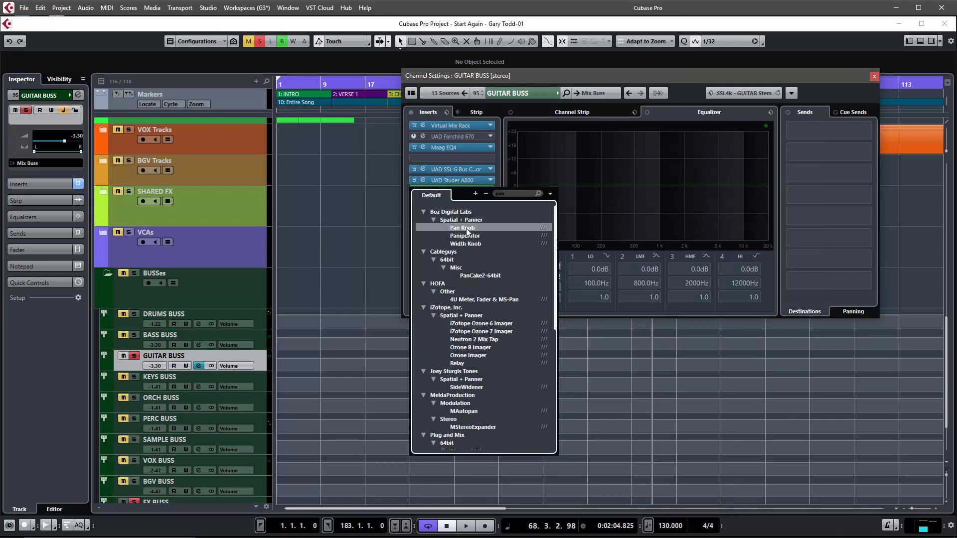
left_click(465, 228)
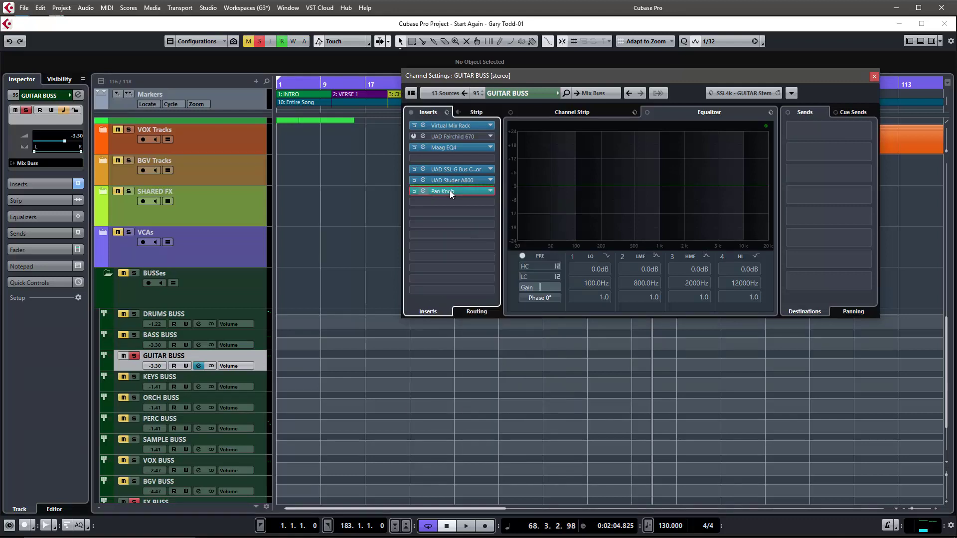
left_click(502, 228)
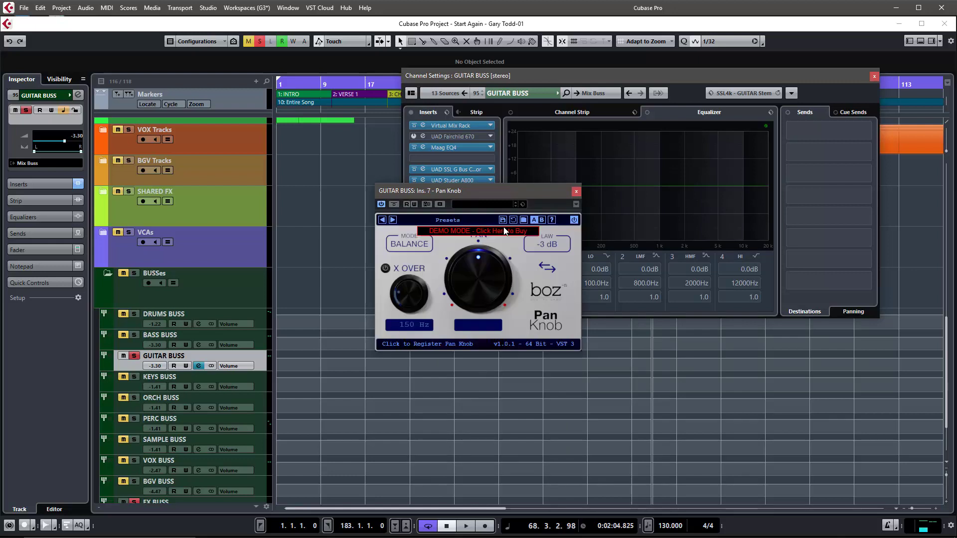
left_click_drag(483, 190, 504, 282)
mouse_move(484, 366)
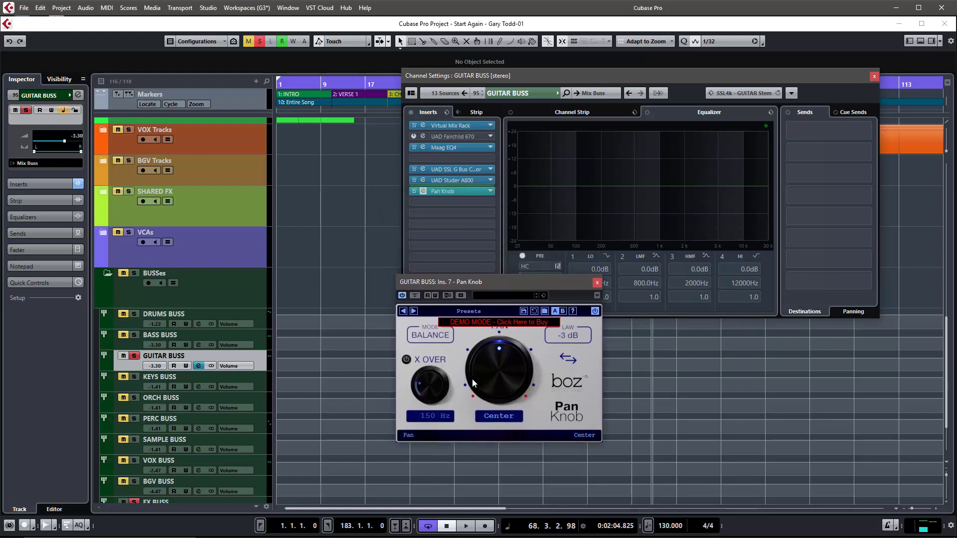
- Switch the mode of the GUITAR BUSS Pan Knob back and forth, ending on Balance
left_click(431, 336)
left_click(432, 337)
left_click(432, 337)
left_click(432, 337)
left_click(431, 337)
left_click(432, 337)
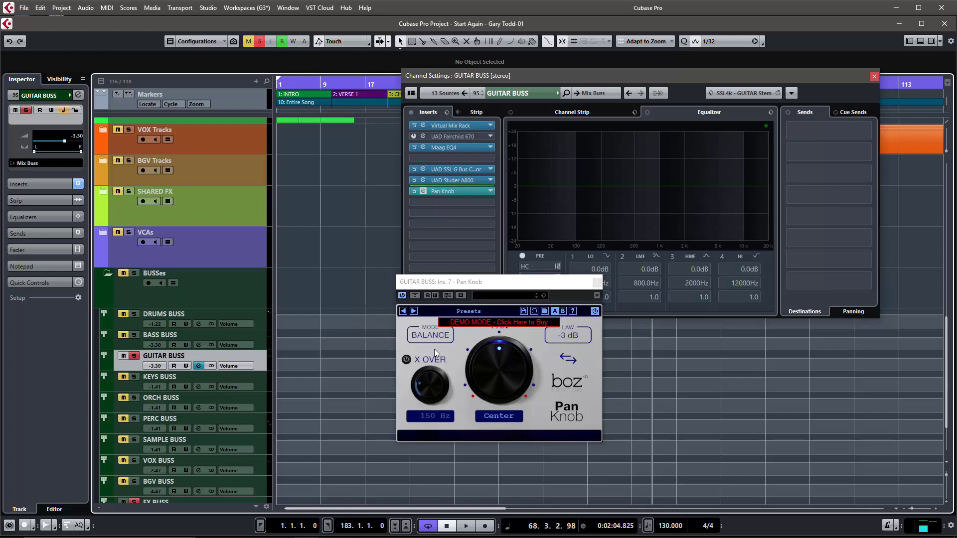
- Turn the GUITAR BUSS pan to the left, passing through L 36 %, and reset it to Center
left_click_drag(497, 353, 478, 394)
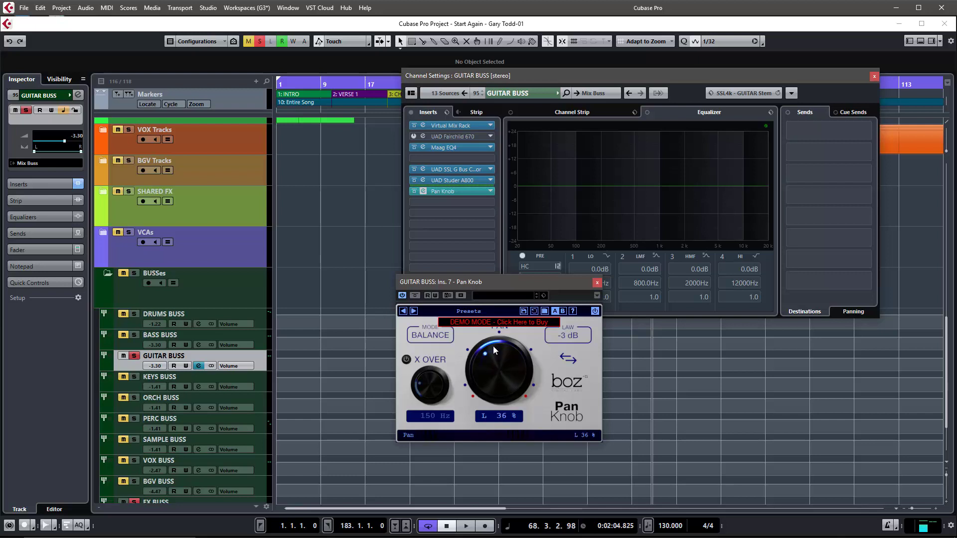
left_click_drag(474, 386, 477, 393)
left_click(500, 333)
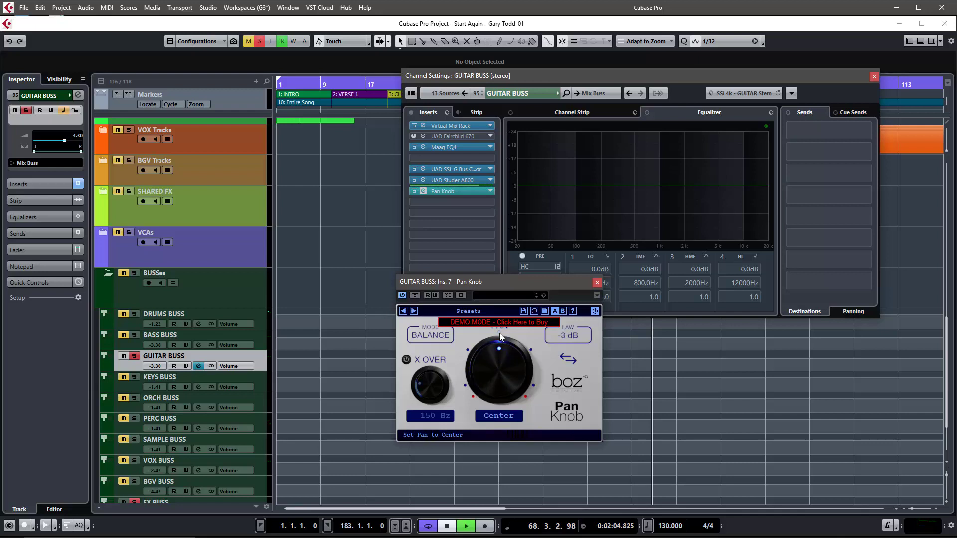
- Audition the GUITAR BUSS in Balance mode panned 50% and 100% left and right, resetting the pan to Center and stopping playback
left_click(467, 349)
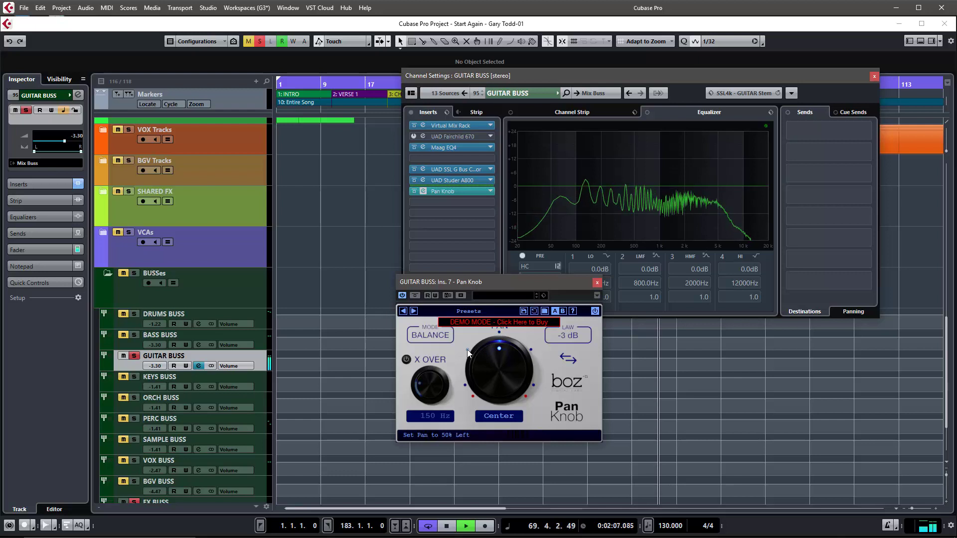
left_click(466, 382)
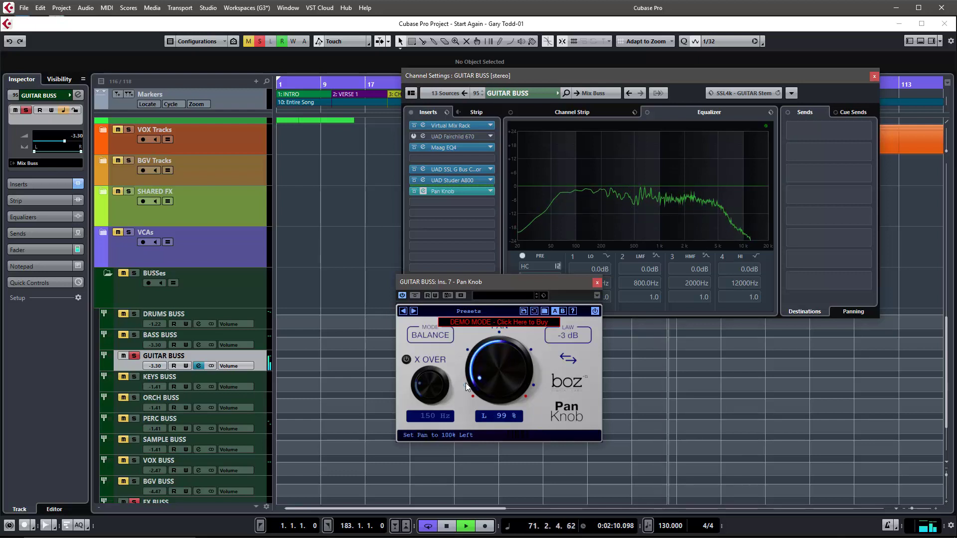
left_click(467, 349)
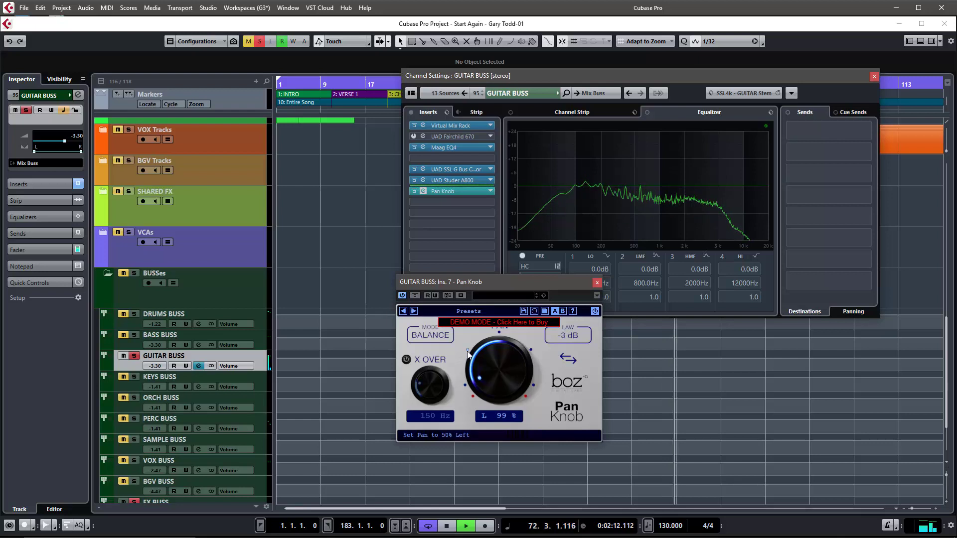
left_click(531, 349)
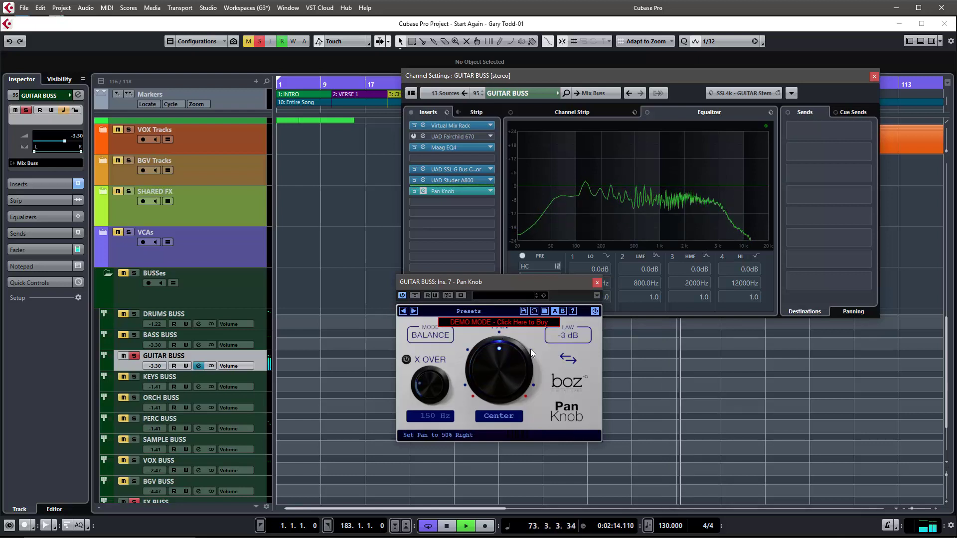
left_click(533, 383)
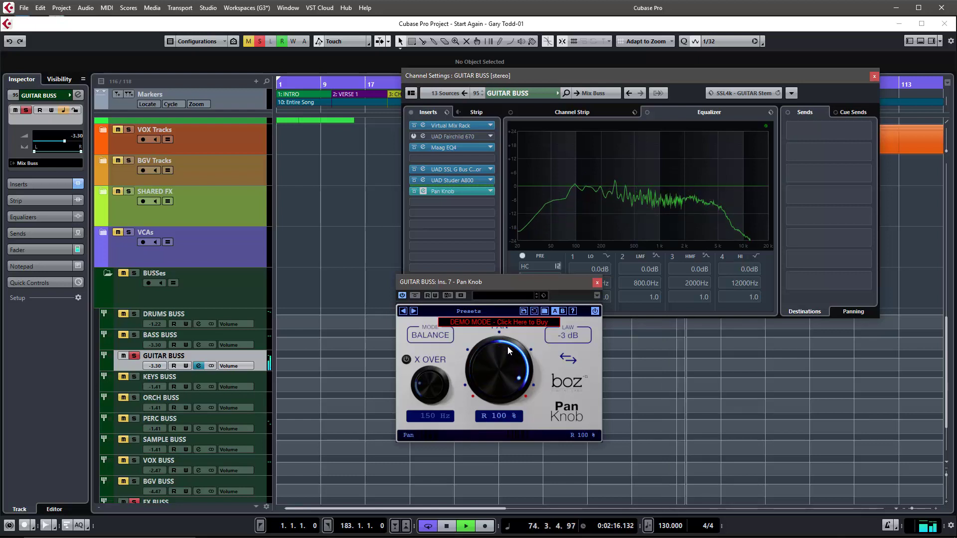
left_click(500, 334)
key("space")
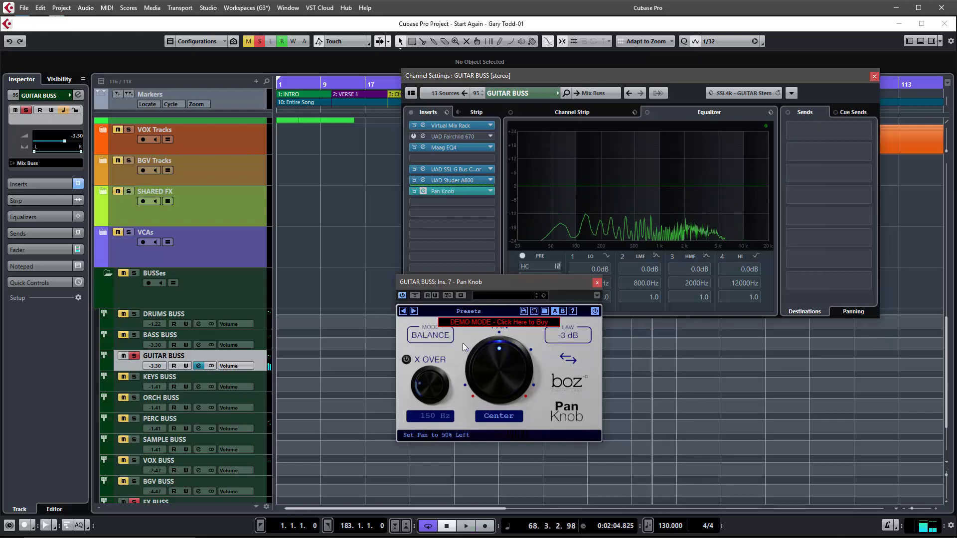
- Switch the GUITAR BUSS Pan Knob to Pan mode and audition it at 50% and 100% left, Center, and 50% and 100% right
left_click(430, 336)
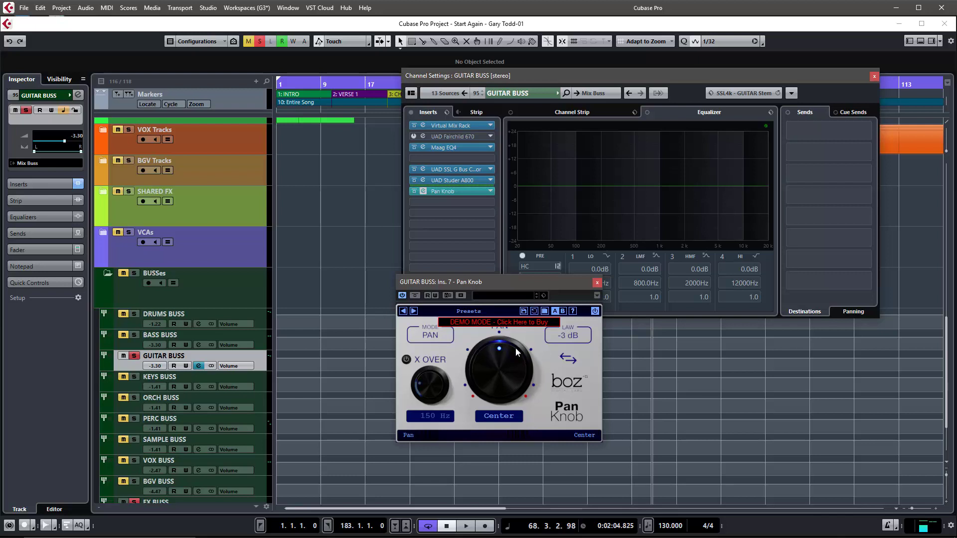
left_click(469, 350)
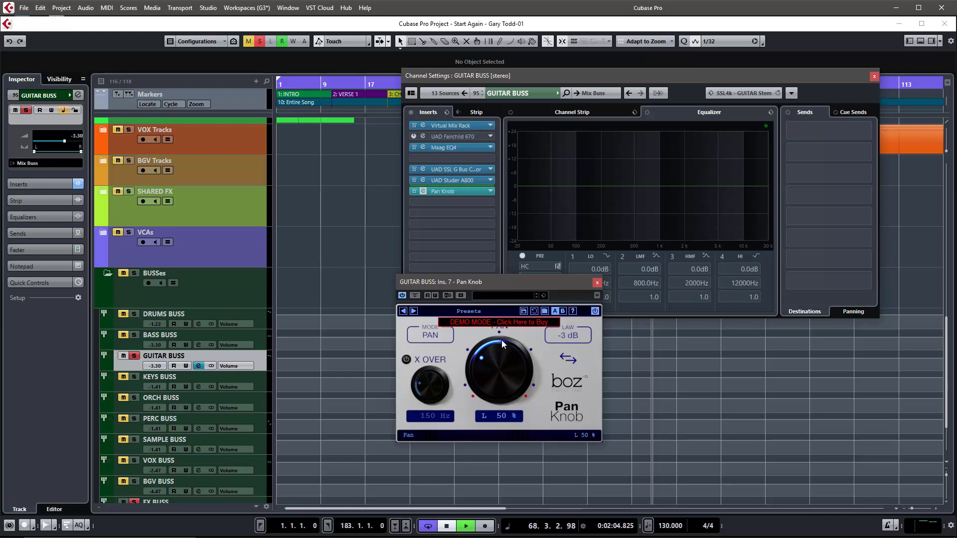
key("space")
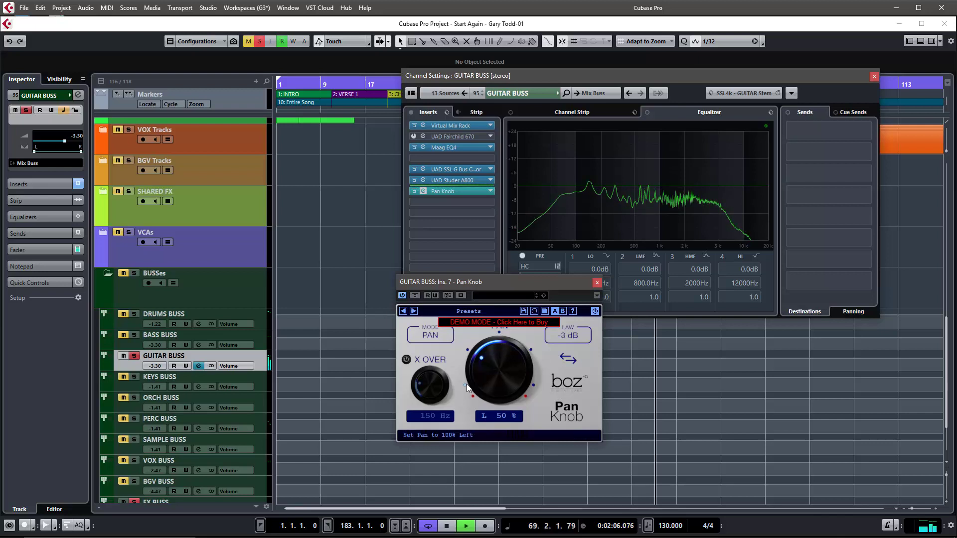
left_click(466, 385)
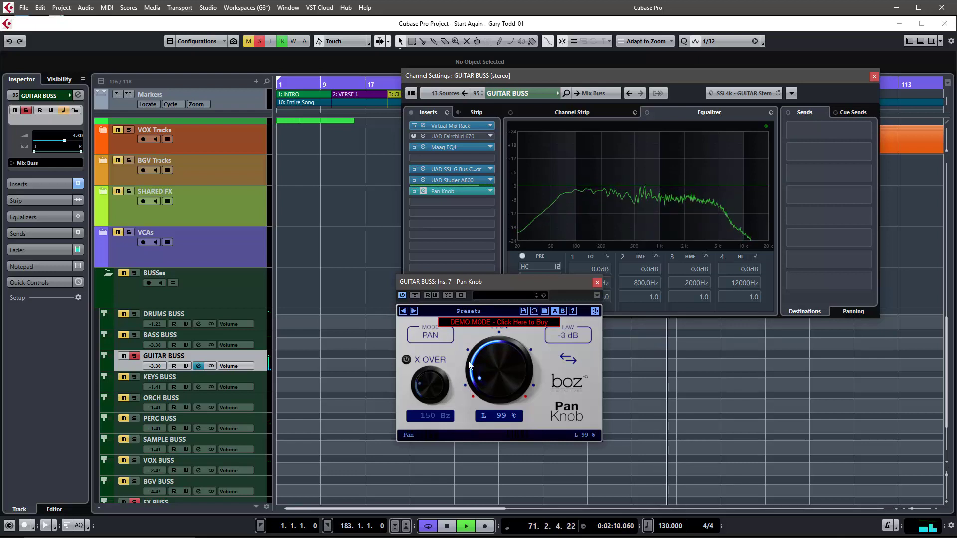
left_click(504, 336)
left_click(531, 347)
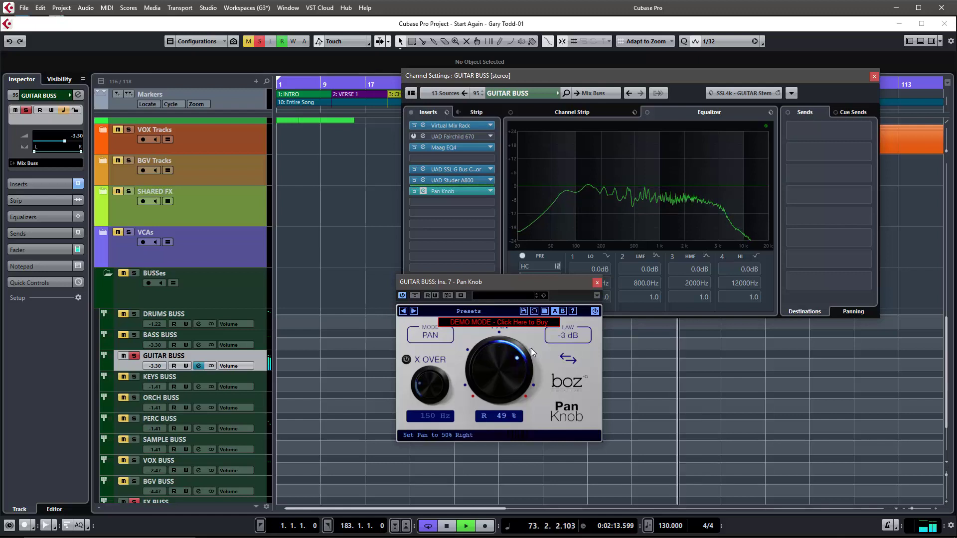
left_click(532, 384)
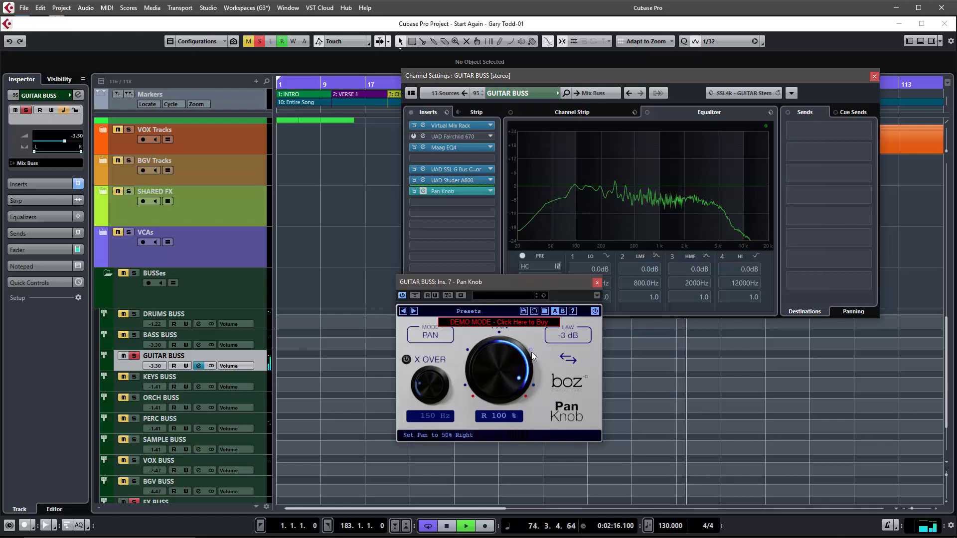
- Pan the GUITAR BUSS fully left, compare Pan and Balance modes during playback, ending on Pan, and reset the pan to Center
left_click(469, 351)
left_click(465, 384)
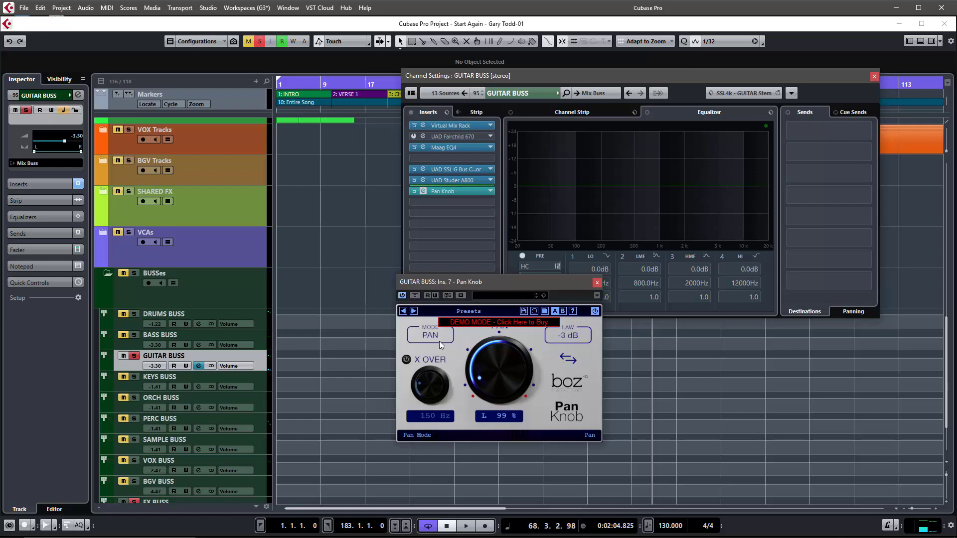
key("space")
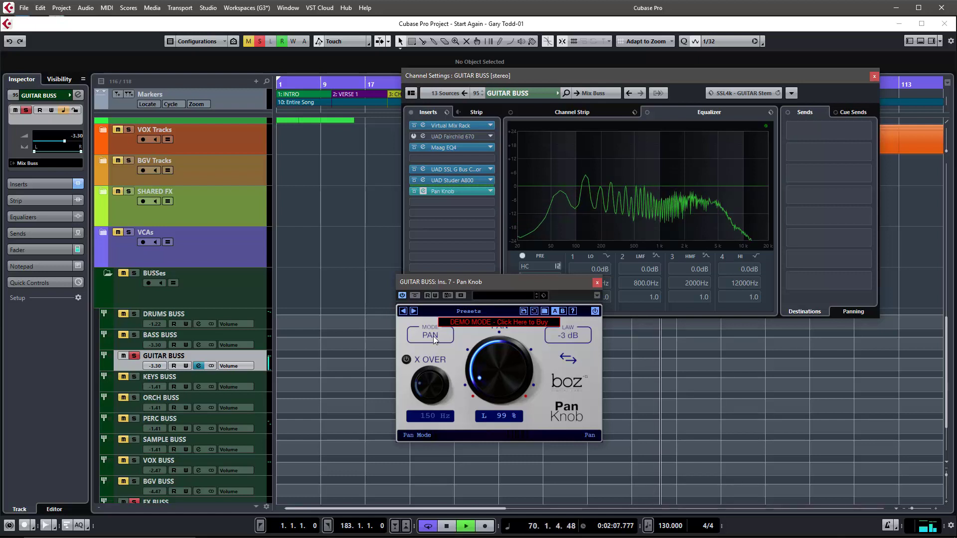
left_click(434, 338)
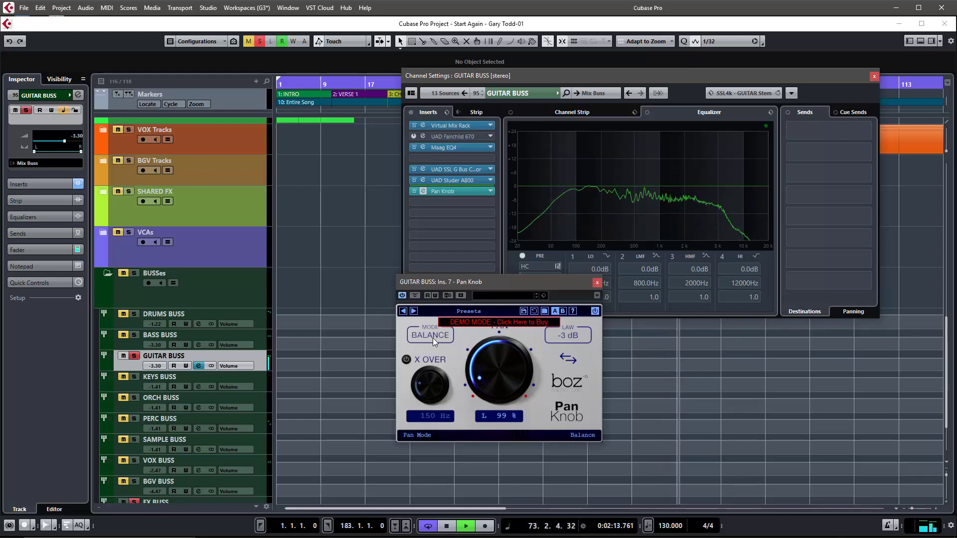
left_click(433, 338)
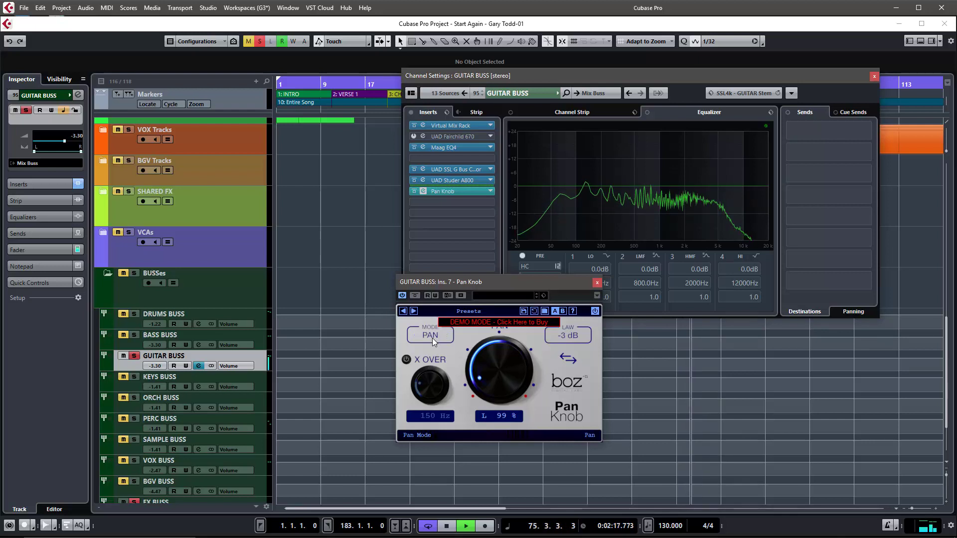
left_click(432, 337)
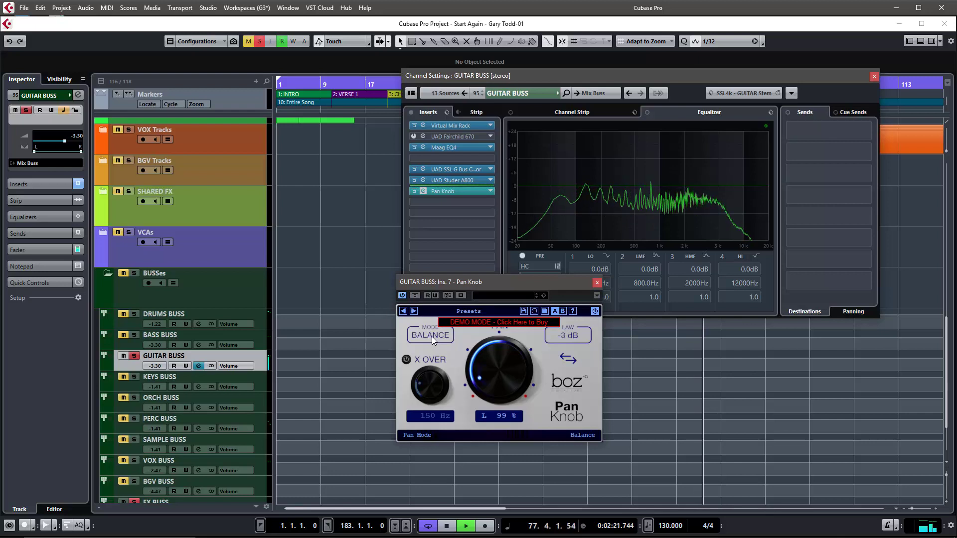
left_click(431, 337)
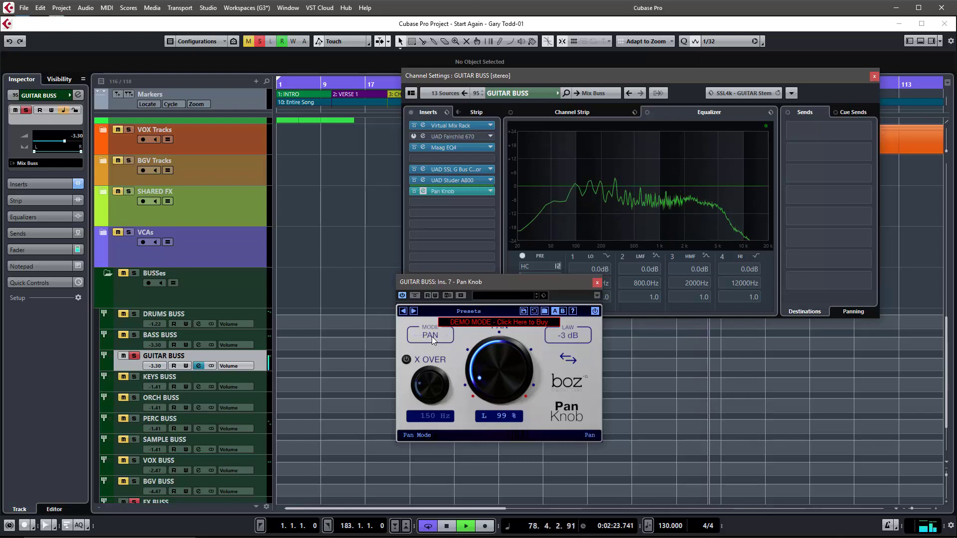
key("space")
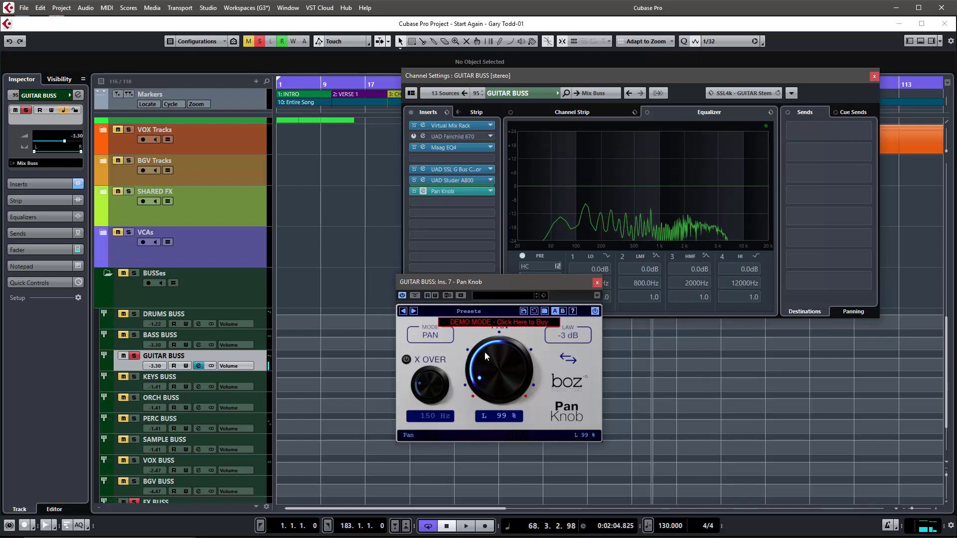
double_click(498, 333)
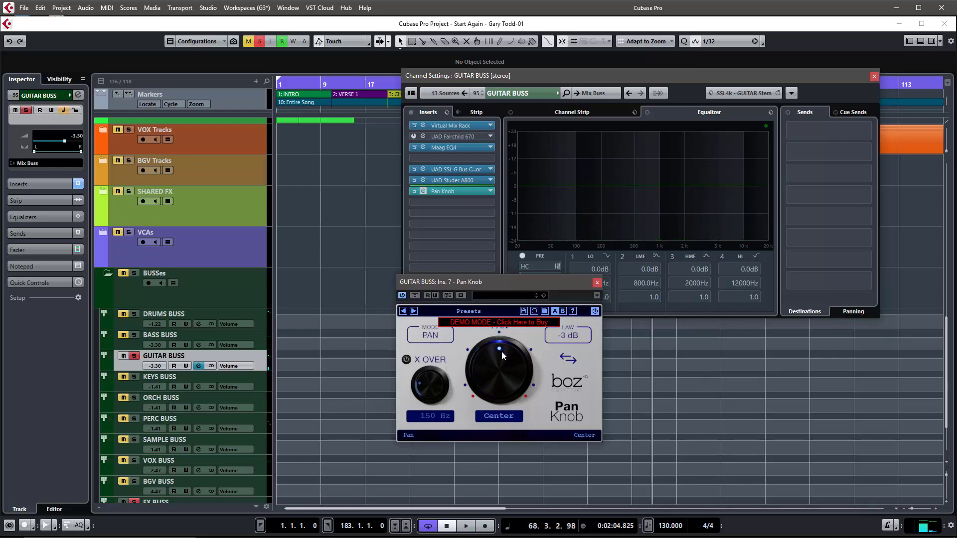